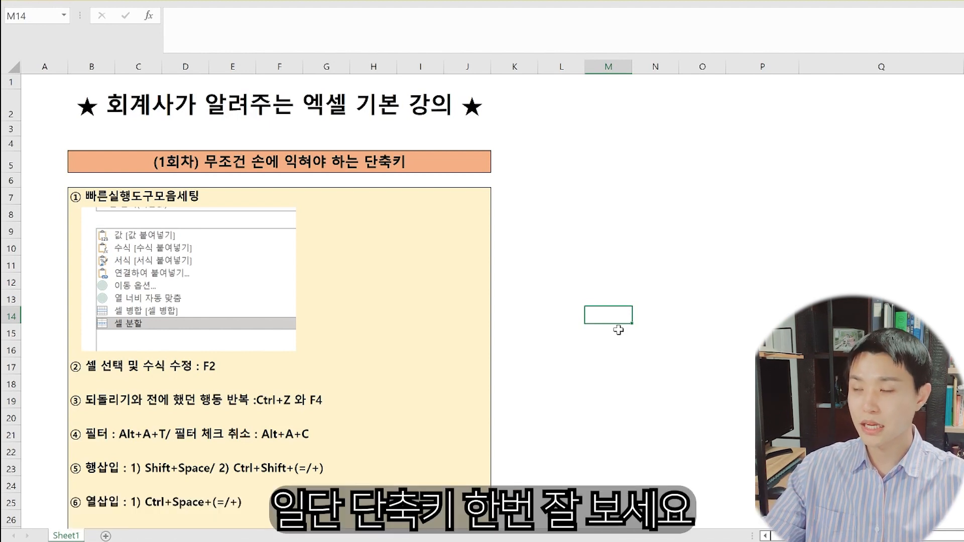
{"action": "left_click", "coordinate": [312, 170]}
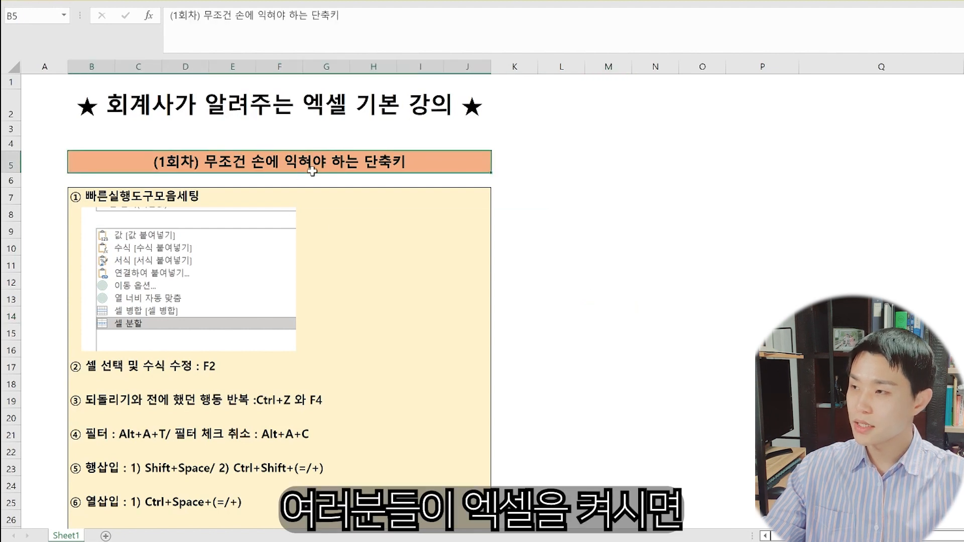
{"action": "left_click", "coordinate": [652, 213]}
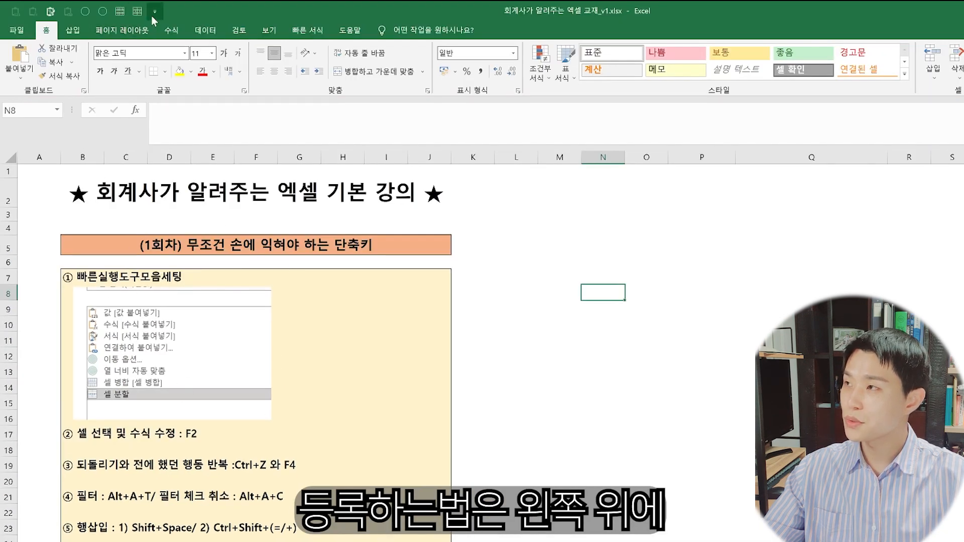
- Open the full command customization settings for the Quick Access Toolbar
{"action": "left_click", "coordinate": [155, 11]}
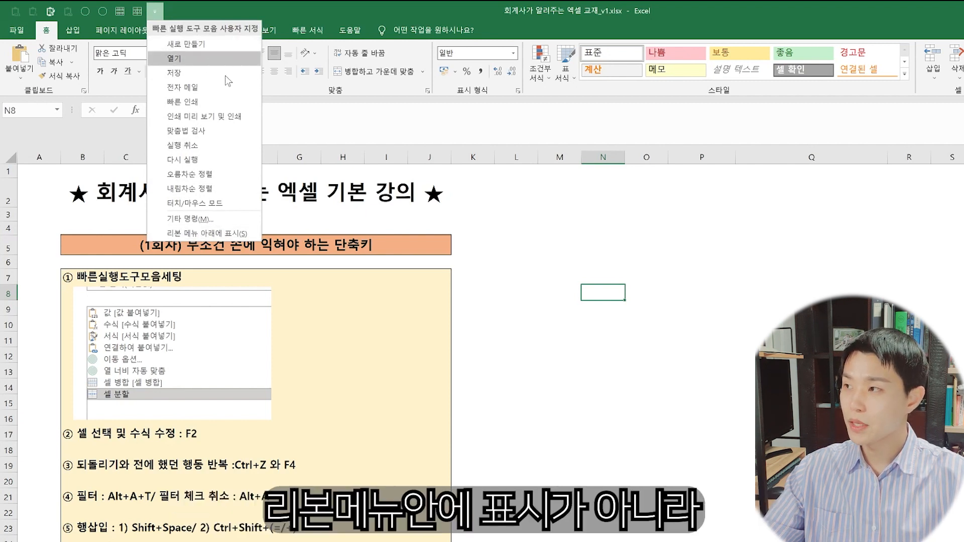
{"action": "left_click", "coordinate": [211, 219]}
{"action": "left_click_drag", "start_coordinate": [581, 124], "coordinate": [688, 96]}
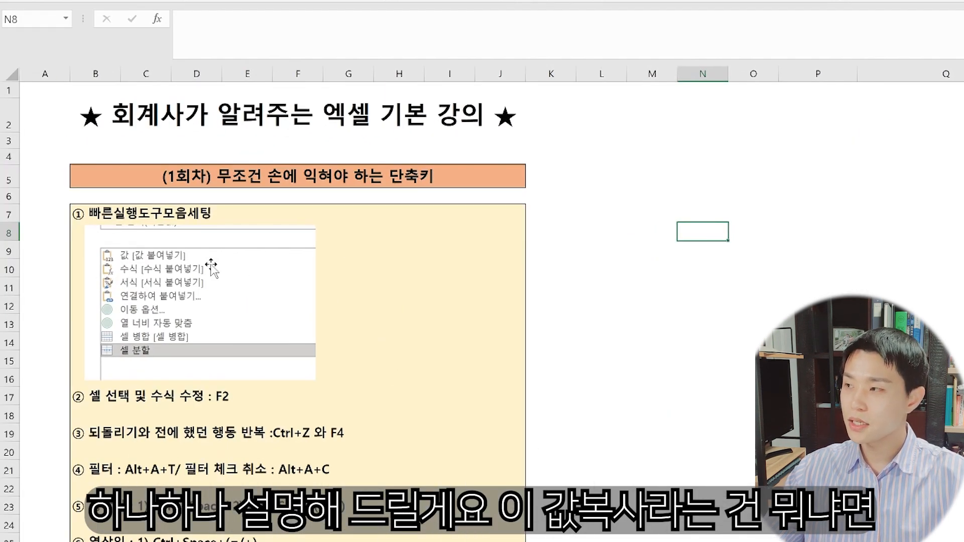
- Enter the formula =1+1+1+1 in cell M8
{"action": "left_click", "coordinate": [628, 234]}
{"action": "left_click", "coordinate": [691, 239]}
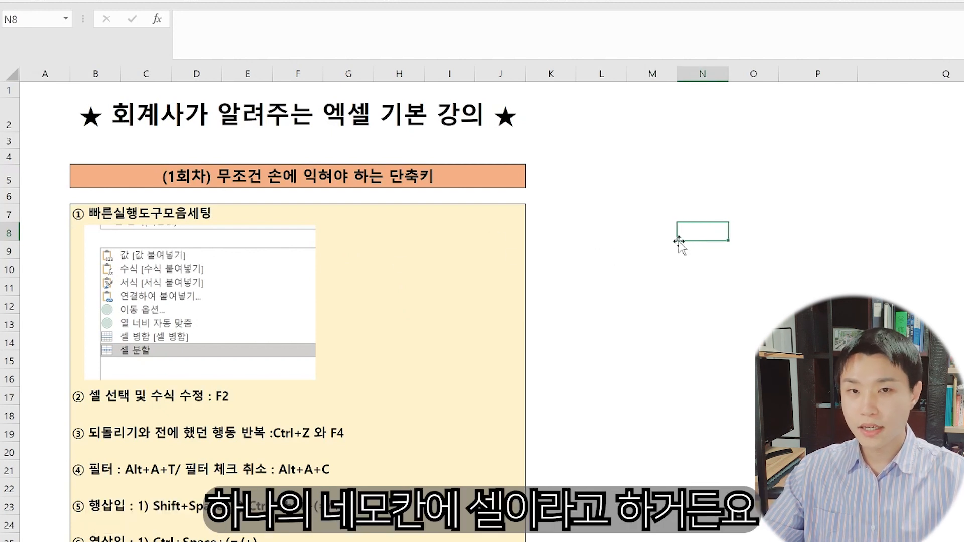
{"action": "left_click", "coordinate": [653, 233]}
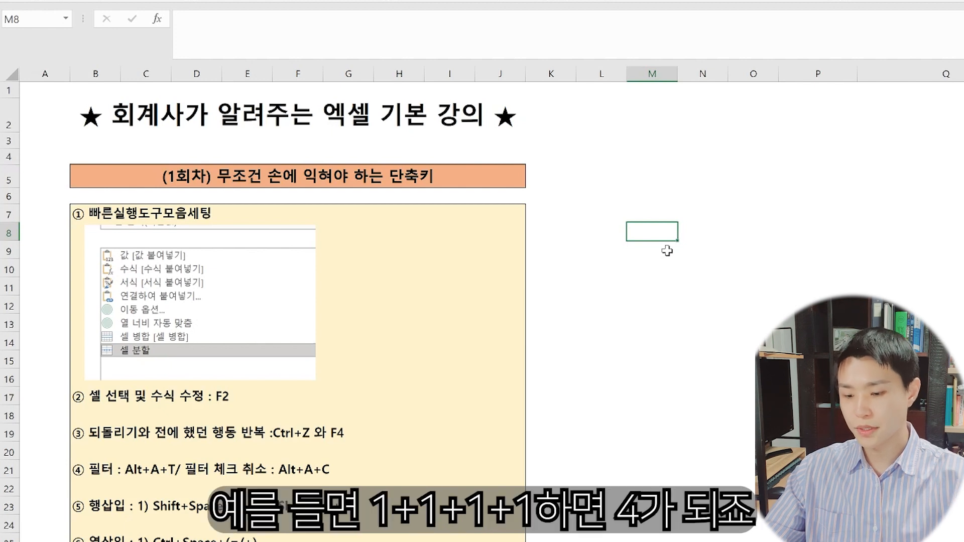
{"action": "type", "text": "=1"}
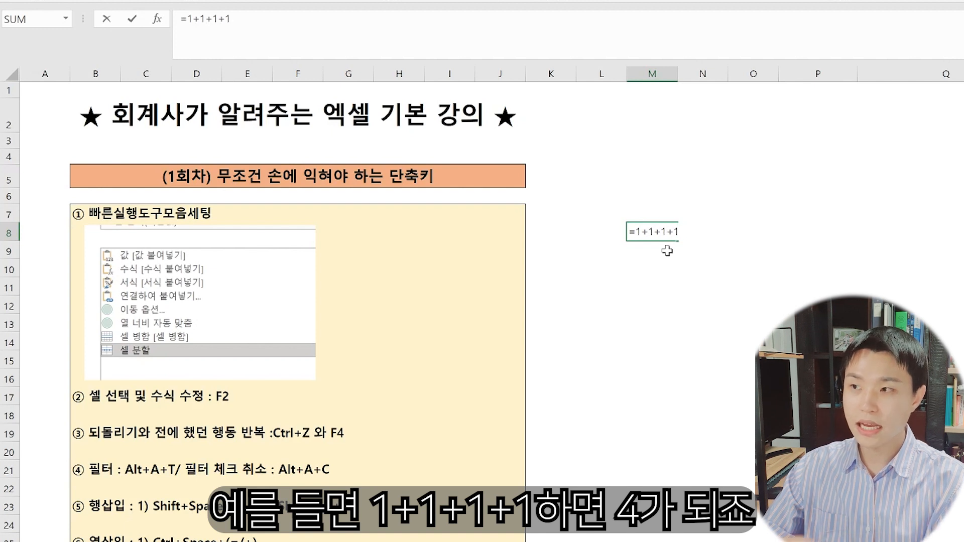
{"action": "type", "text": "+1+1+1"}
{"action": "key", "text": "Return"}
{"action": "key", "text": "Up"}
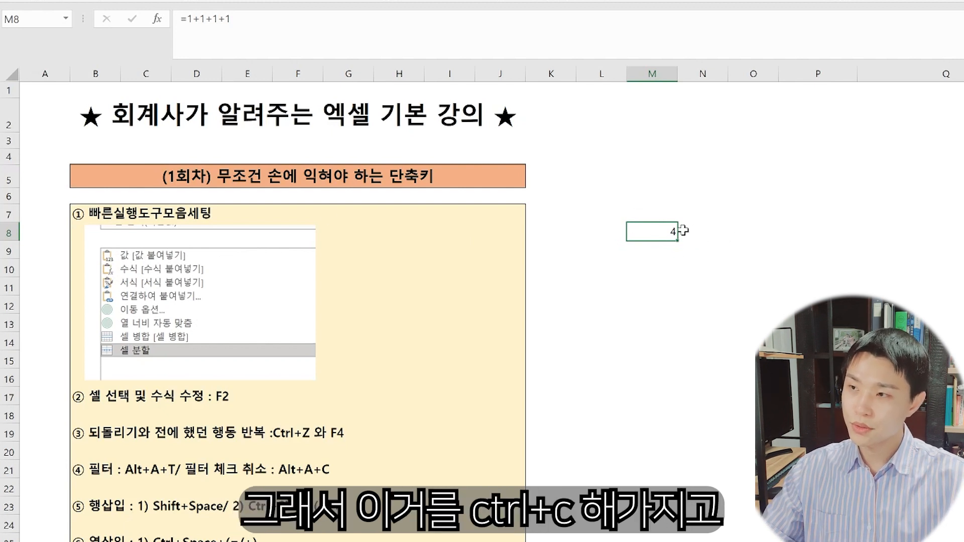
- Copy cell M8 and paste only its value into cell O8
{"action": "key", "text": "ctrl+c"}
{"action": "left_click", "coordinate": [756, 231]}
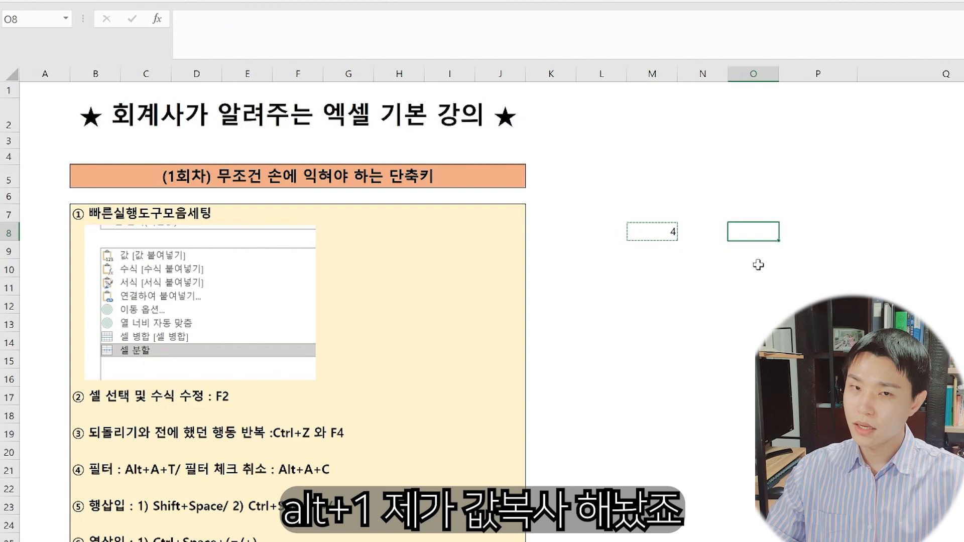
{"action": "key", "text": "alt+1"}
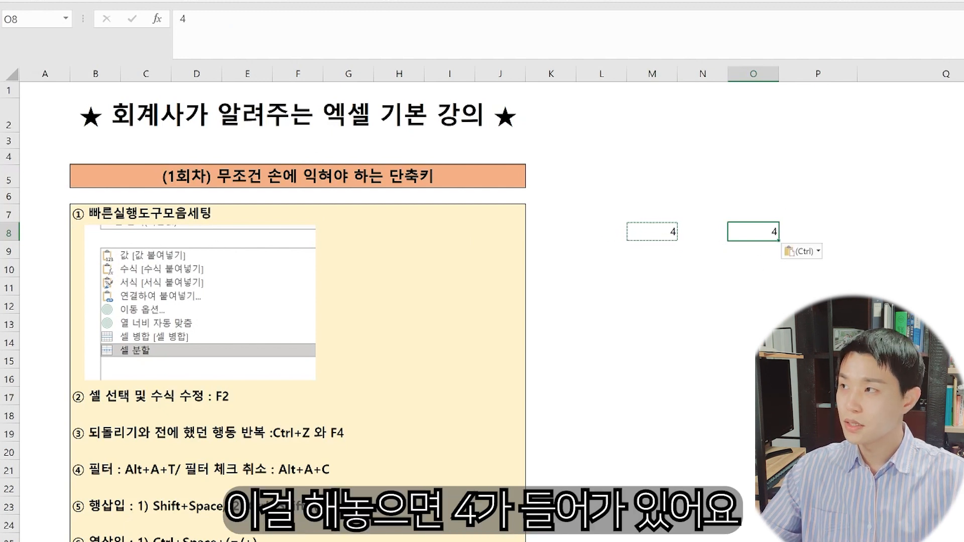
{"action": "key", "text": "Escape"}
- Compare the underlying contents of cell M8 with those of cell O8
{"action": "left_click", "coordinate": [703, 267]}
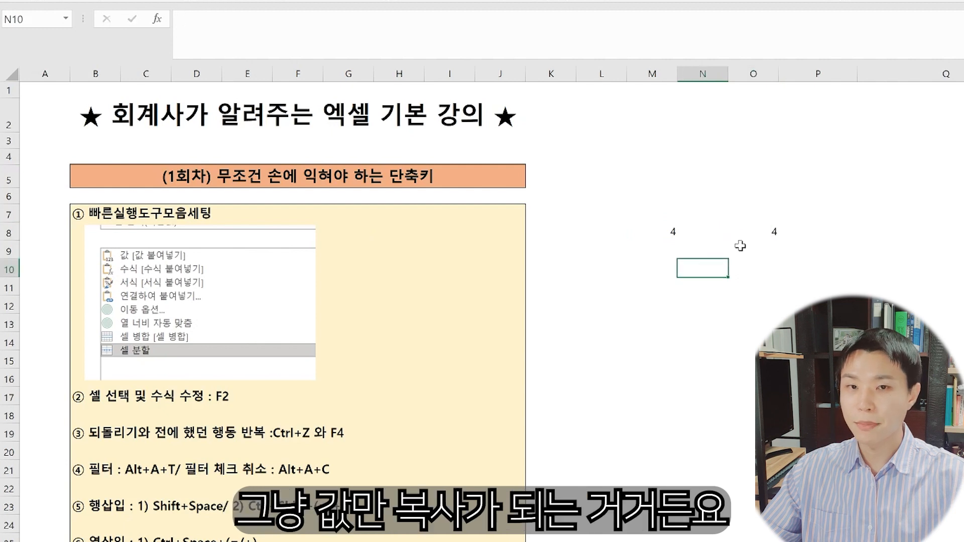
{"action": "left_click", "coordinate": [679, 234]}
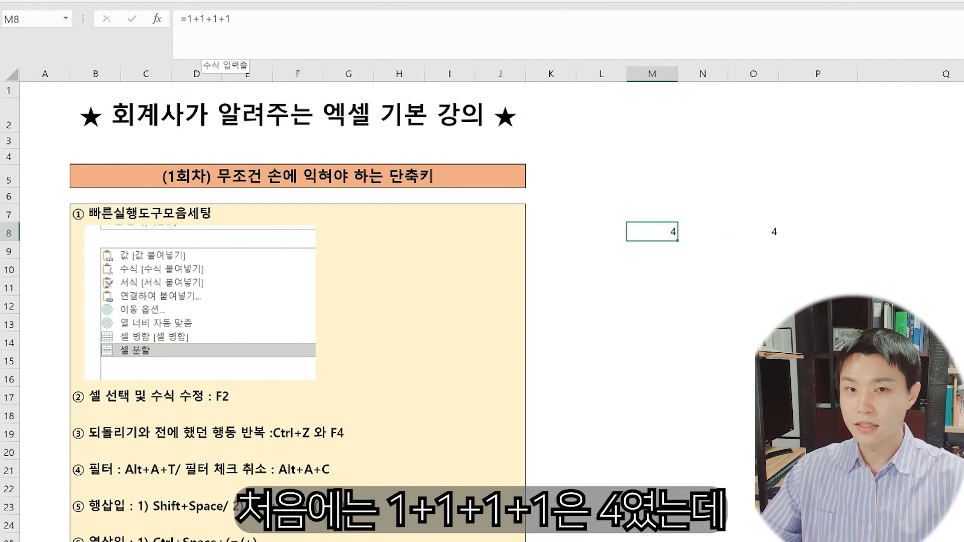
{"action": "left_click", "coordinate": [769, 230]}
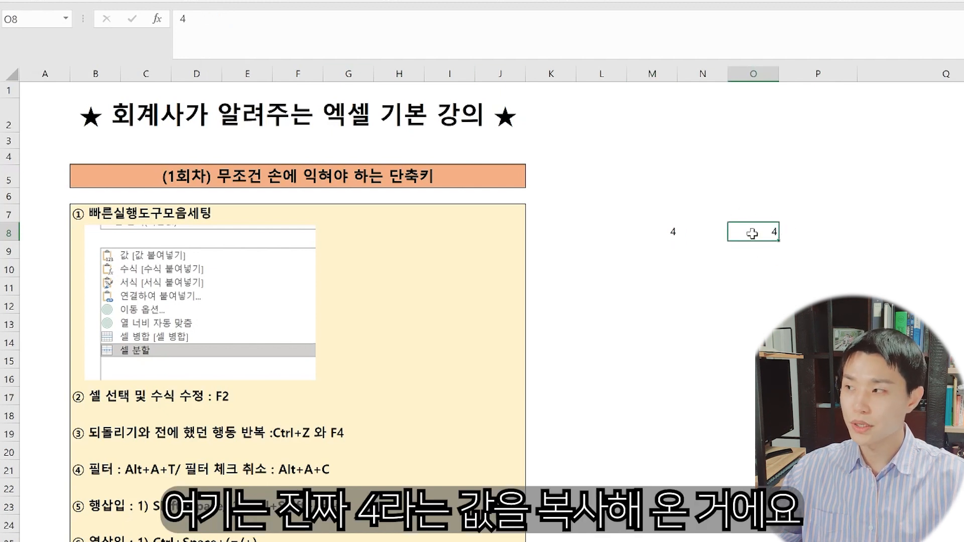
- Copy the formula from cell M8 into cell O9 and compare it with the value-only copy in O8
{"action": "left_click", "coordinate": [672, 236]}
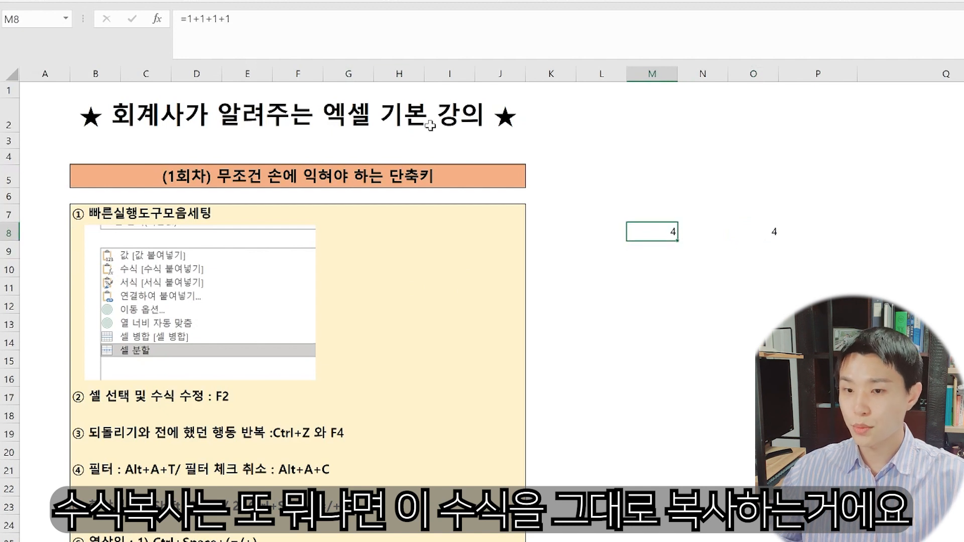
{"action": "key", "text": "ctrl+c"}
{"action": "left_click", "coordinate": [758, 254]}
{"action": "key", "text": "ctrl+v"}
{"action": "left_click", "coordinate": [743, 269]}
{"action": "left_click", "coordinate": [766, 251]}
{"action": "left_click", "coordinate": [772, 234]}
{"action": "left_click", "coordinate": [742, 249]}
{"action": "key", "text": "Escape"}
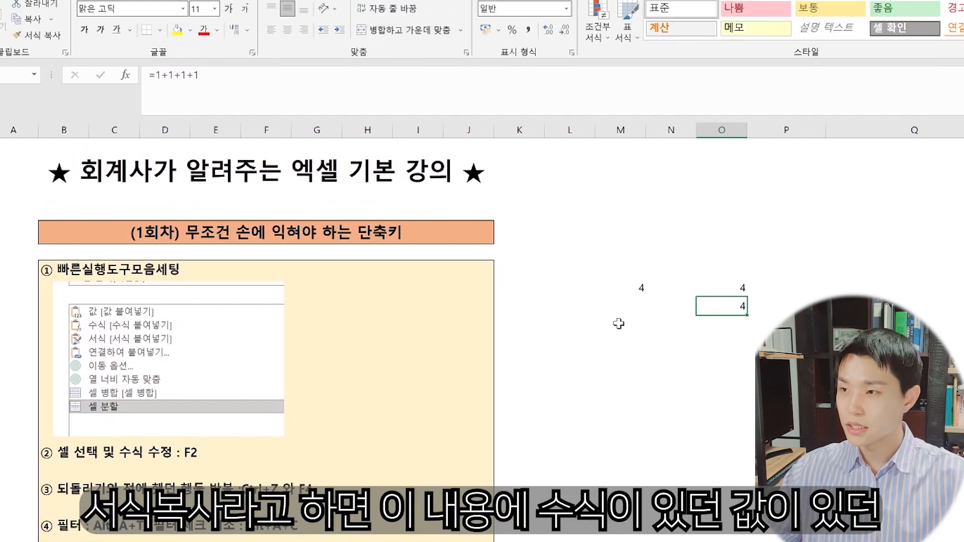
- Give cell M8 a yellow fill and make its text bold and italic
{"action": "left_click", "coordinate": [657, 285]}
{"action": "key", "text": "Up"}
{"action": "key", "text": "Up"}
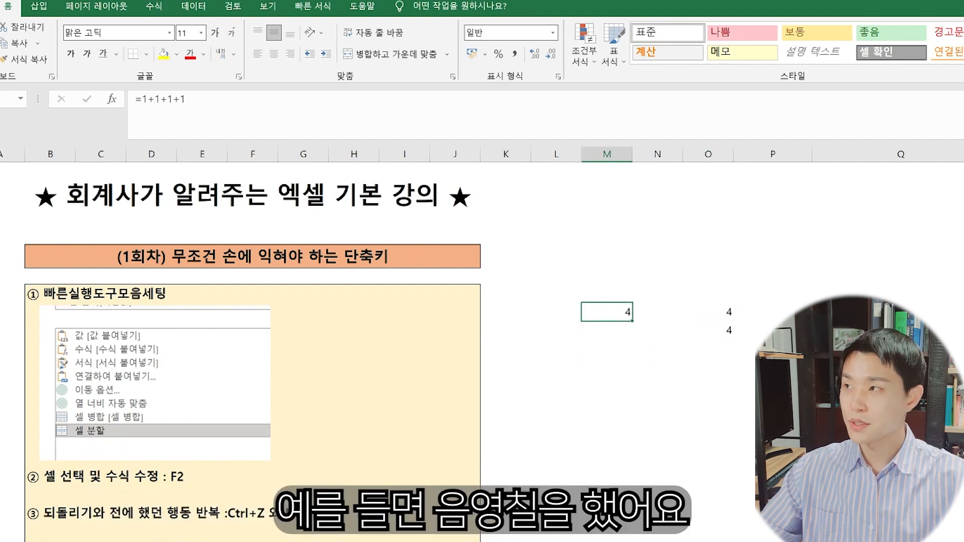
{"action": "left_click", "coordinate": [163, 54]}
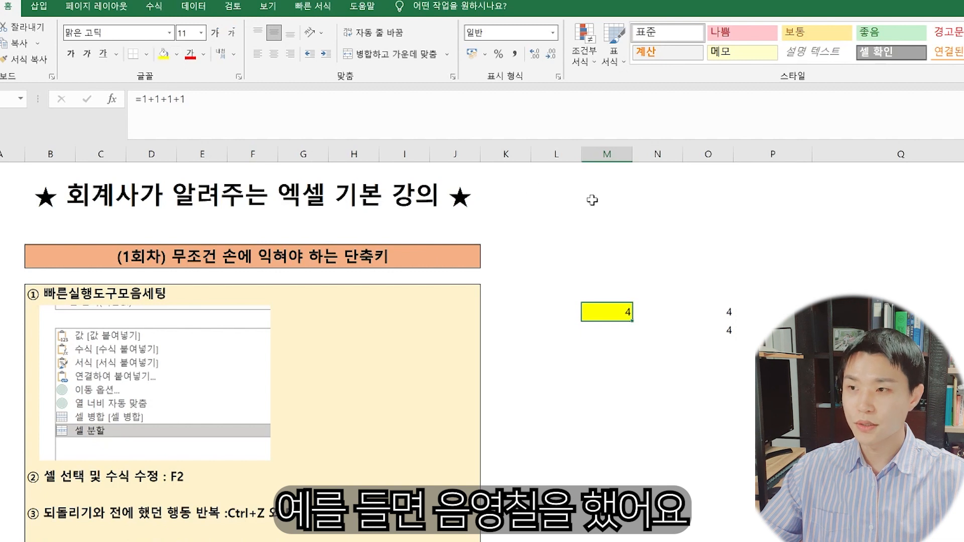
{"action": "left_click", "coordinate": [71, 53]}
{"action": "left_click", "coordinate": [87, 54]}
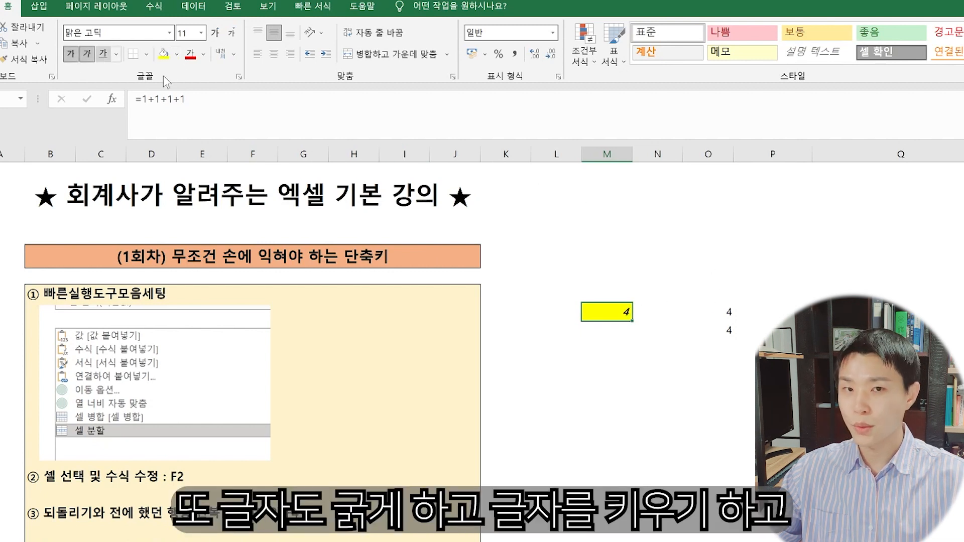
- Increase the font size of cell M8 to 20
{"action": "left_click", "coordinate": [215, 34]}
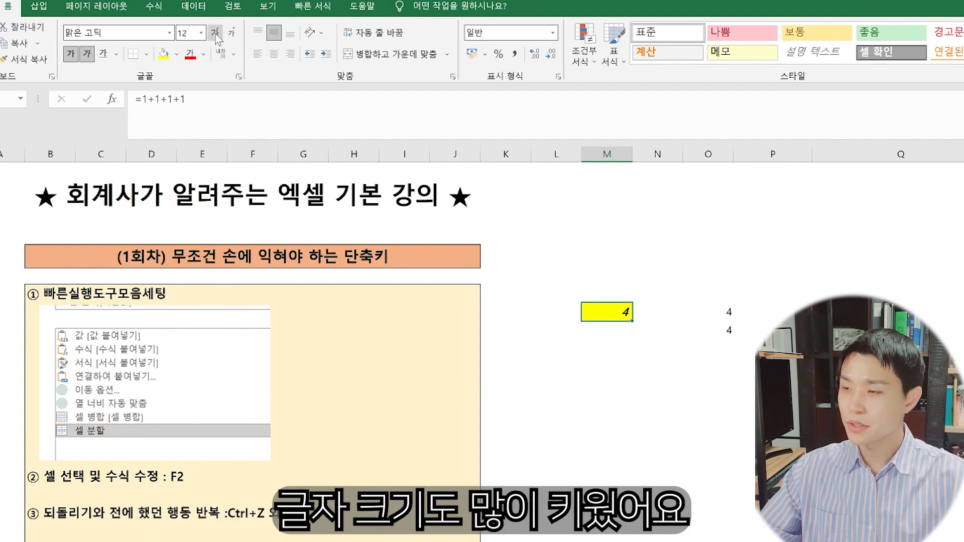
{"action": "left_click", "coordinate": [216, 34]}
{"action": "left_click", "coordinate": [216, 34]}
{"action": "left_click", "coordinate": [216, 34]}
{"action": "left_click", "coordinate": [216, 34]}
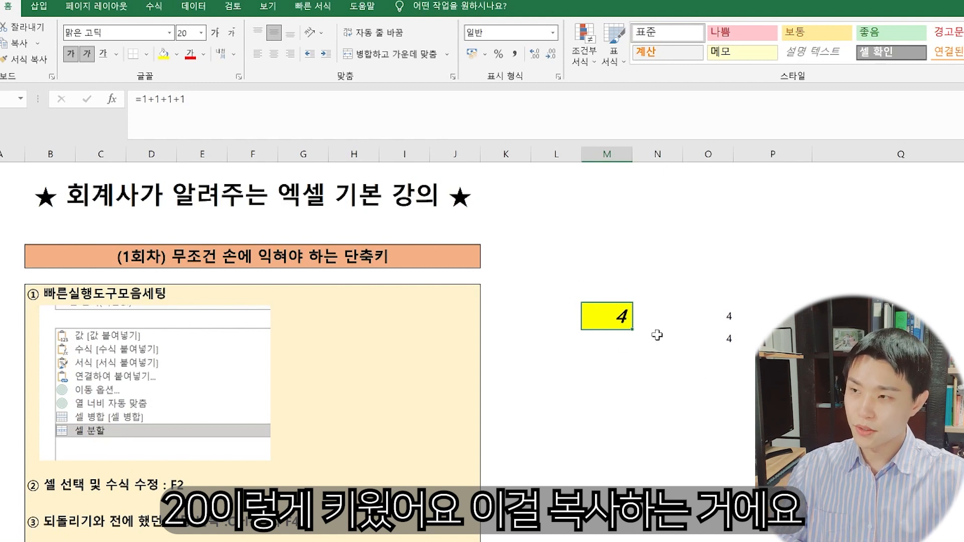
- Copy cell M8 and paste only its formatting into cell O10
{"action": "key", "text": "ctrl+c"}
{"action": "left_click", "coordinate": [724, 365]}
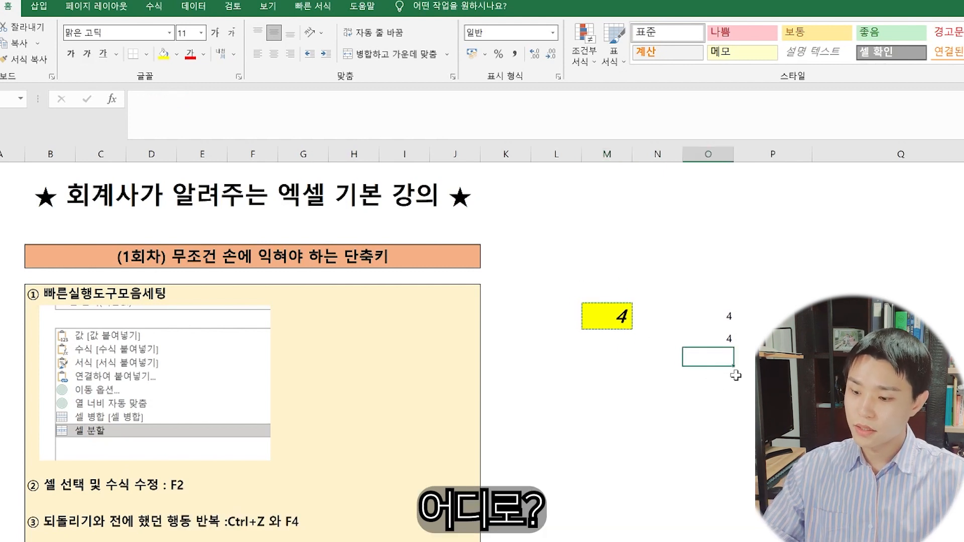
{"action": "key", "text": "alt"}
{"action": "key", "text": "3"}
{"action": "key", "text": "Escape"}
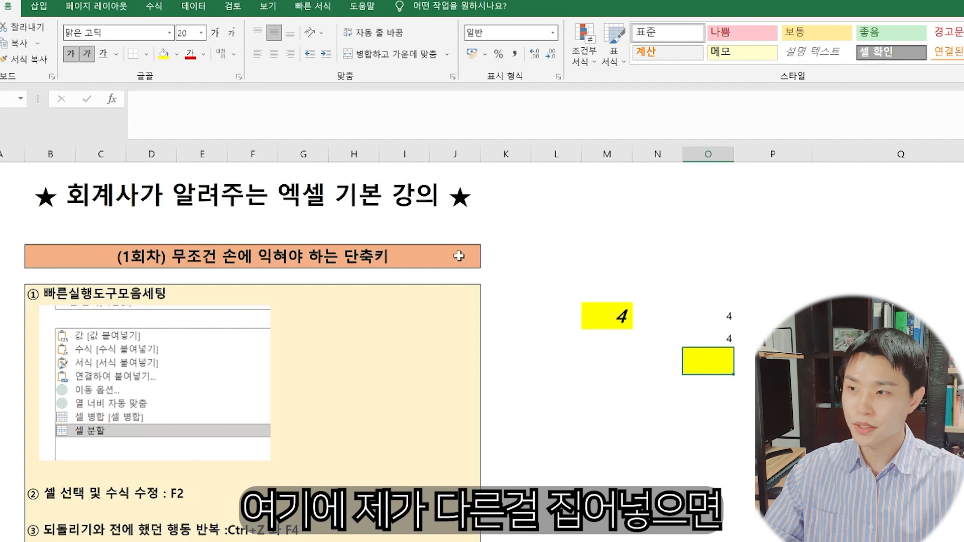
- Enter 555 in the formatted cell O10 to test the copied formatting
{"action": "type", "text": "555"}
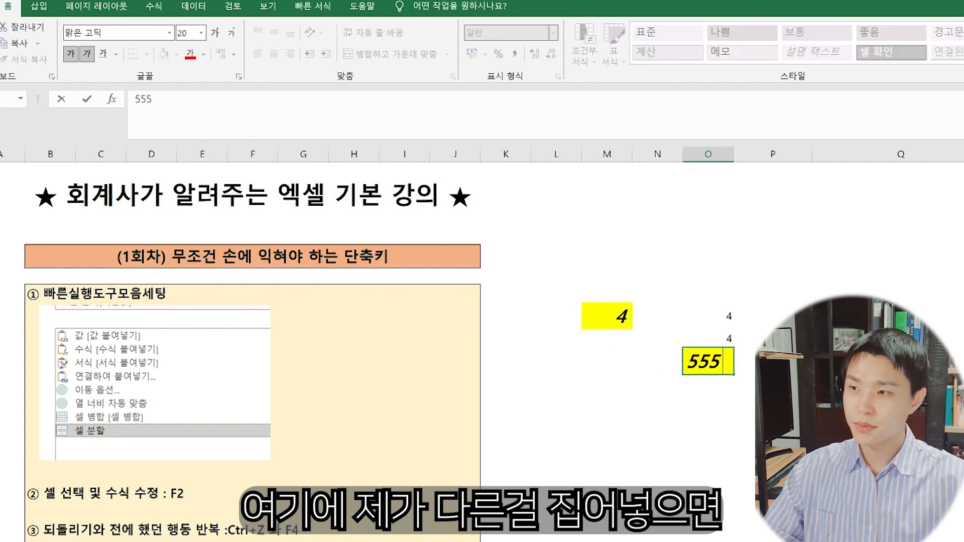
{"action": "key", "text": "Return"}
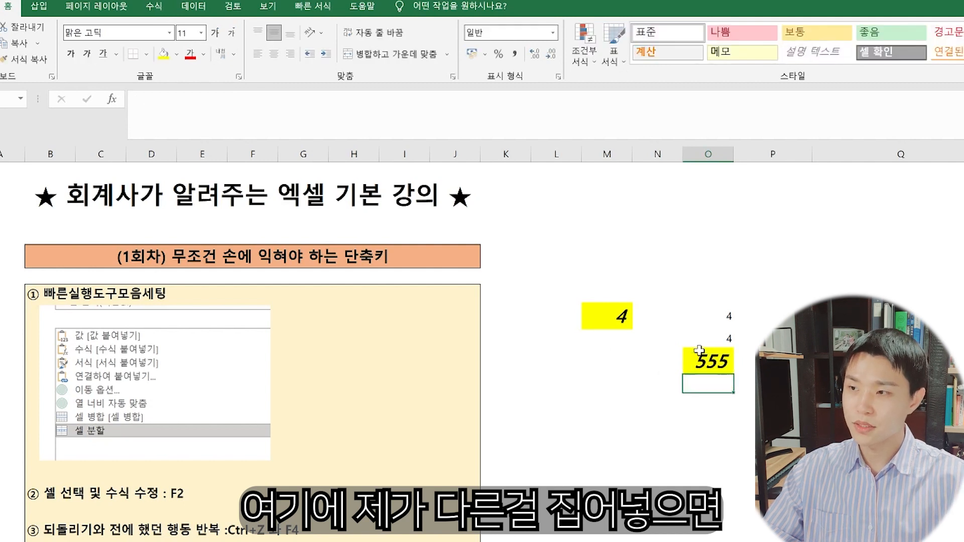
{"action": "left_click", "coordinate": [727, 371]}
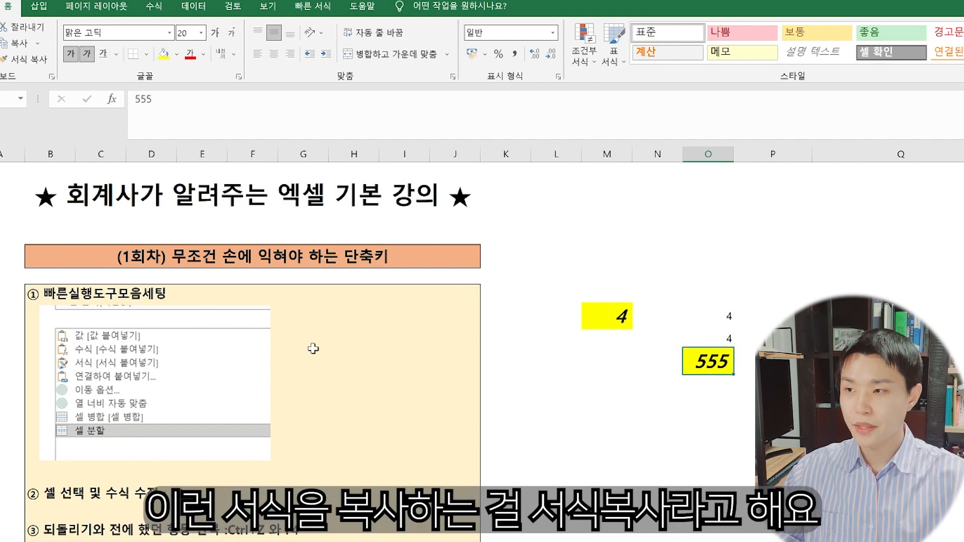
{"action": "left_click", "coordinate": [711, 381]}
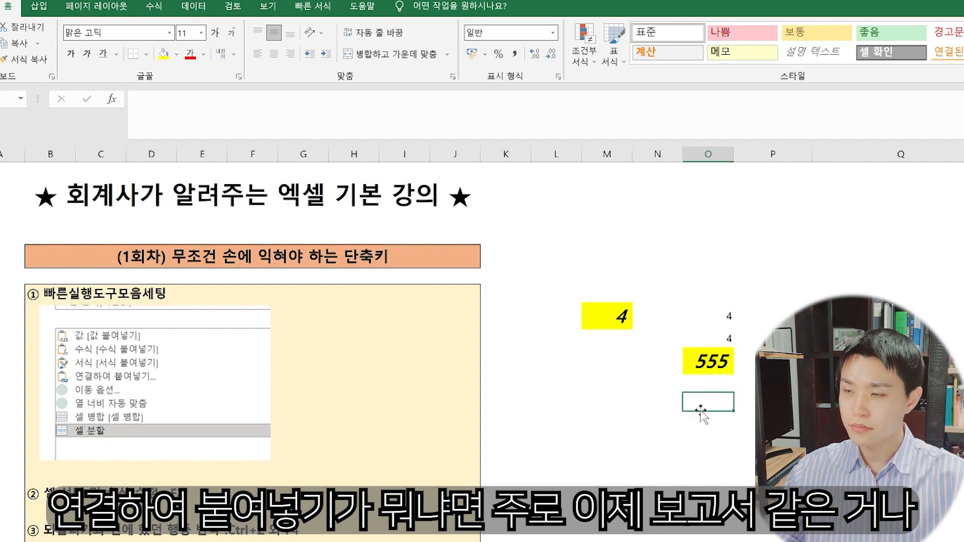
{"action": "left_click", "coordinate": [768, 361]}
{"action": "left_click", "coordinate": [887, 269]}
{"action": "left_click", "coordinate": [657, 361]}
{"action": "left_click", "coordinate": [577, 397]}
- Enter the label "보고서 값" in cell M13
{"action": "left_click", "coordinate": [615, 419]}
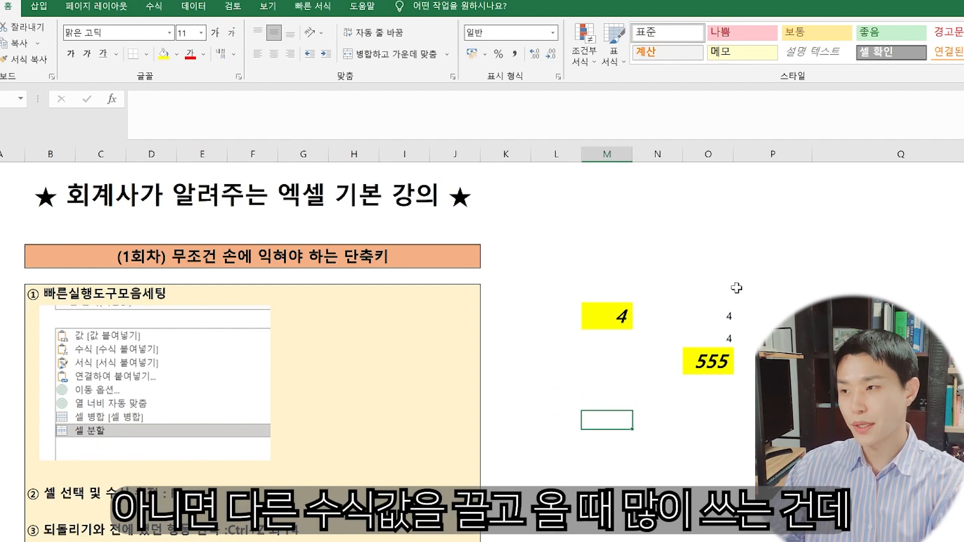
{"action": "type", "text": "d"}
{"action": "type", "text": "ㅂ"}
{"action": "key", "text": "BackSpace"}
{"action": "type", "text": "보곳"}
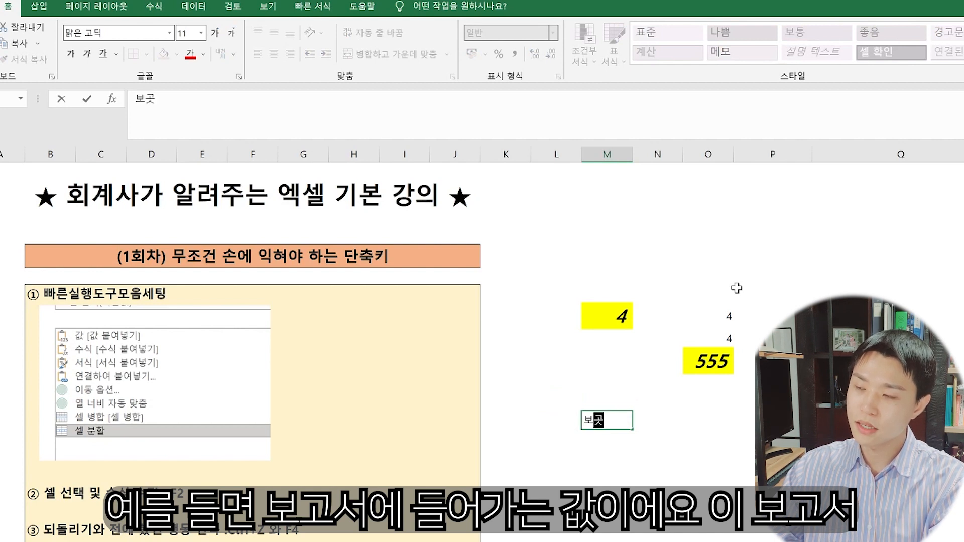
{"action": "type", "text": "ㅓ "}
{"action": "type", "text": " ㄱ밧"}
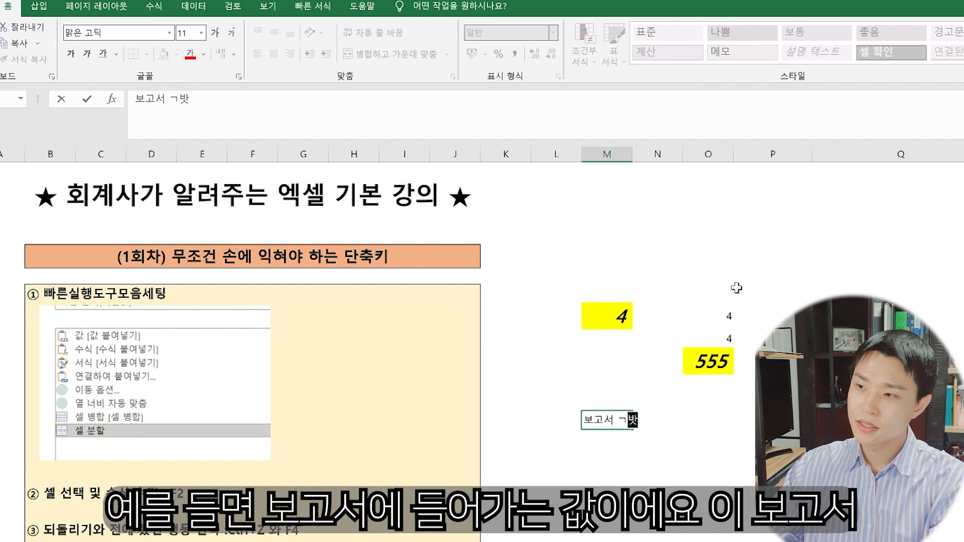
{"action": "key", "text": "BackSpace"}
{"action": "key", "text": "BackSpace"}
{"action": "key", "text": "BackSpace"}
{"action": "key", "text": "BackSpace"}
{"action": "type", "text": "값"}
{"action": "key", "text": "Tab"}
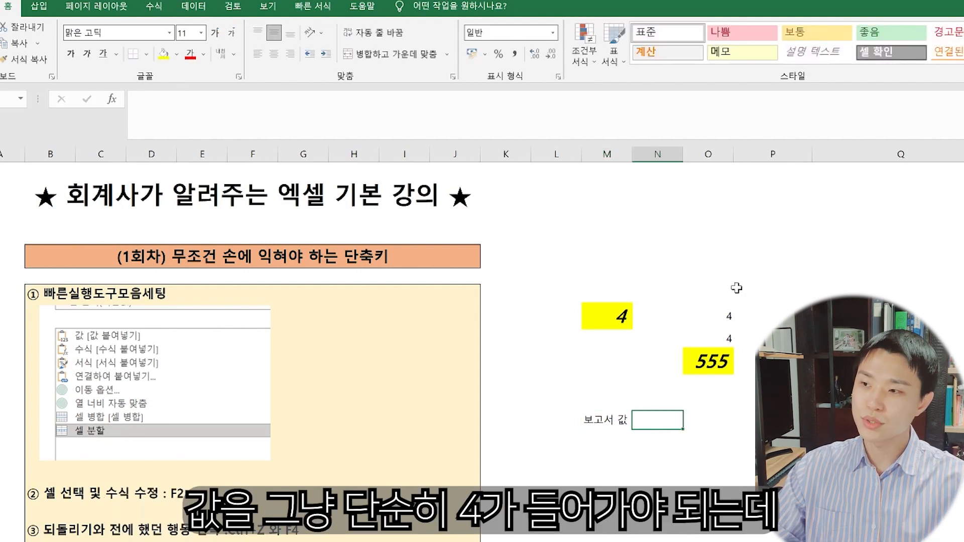
- Enter the fixed value 4 in cell N13, beside the "보고서 값" label
{"action": "type", "text": "4"}
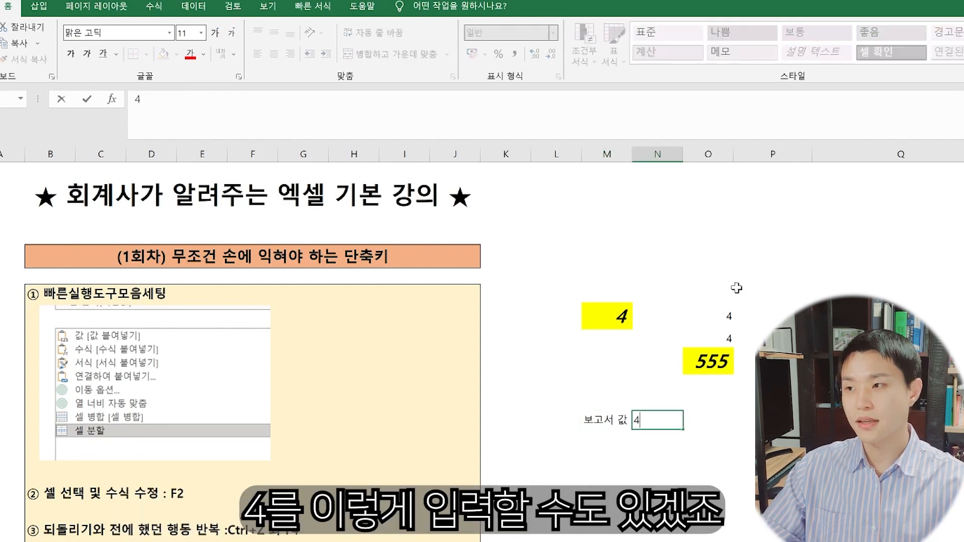
{"action": "key", "text": "Return"}
{"action": "key", "text": "Up"}
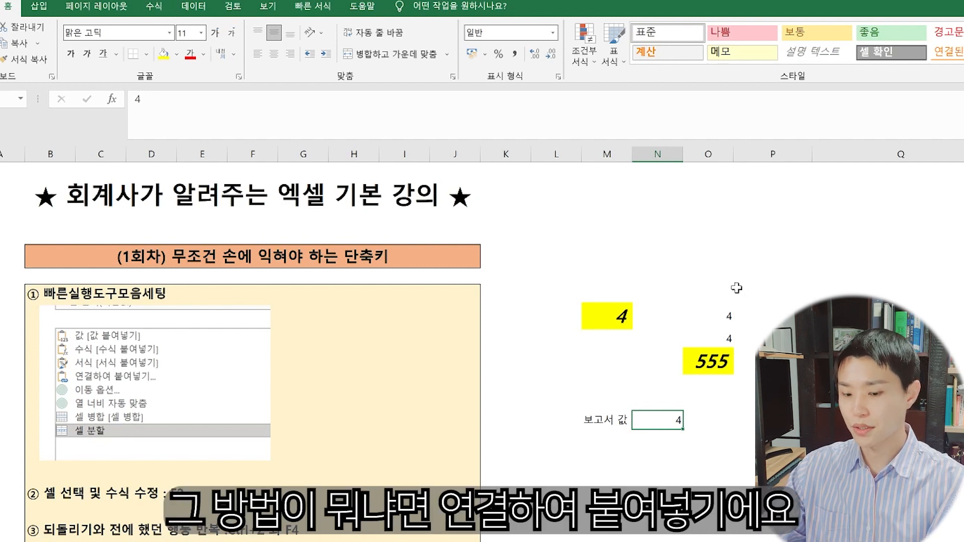
- Copy the formula cell M8 and paste it as a link into cell N13 beside the "보고서 값" label
{"action": "key", "text": "Up"}
{"action": "key", "text": "Up"}
{"action": "key", "text": "Up"}
{"action": "key", "text": "Up"}
{"action": "key", "text": "Up"}
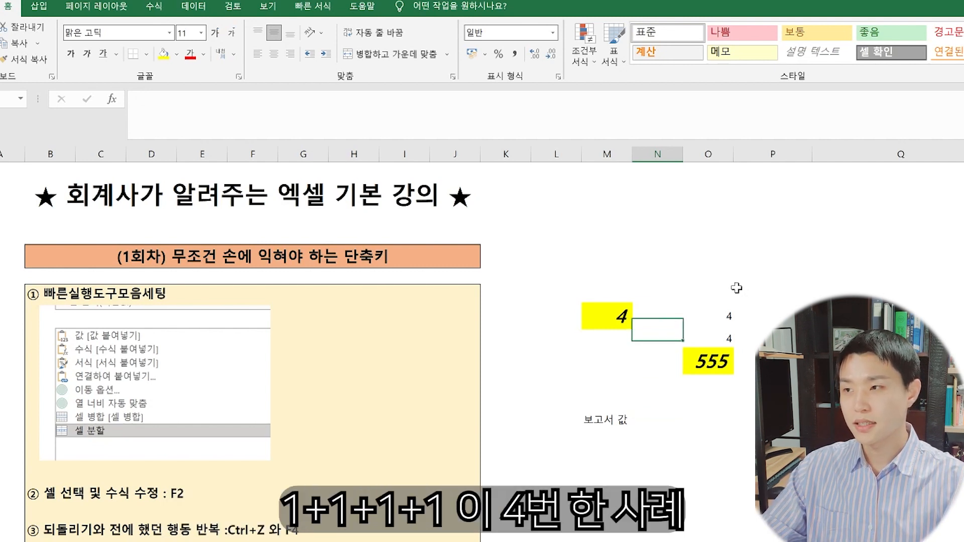
{"action": "key", "text": "Left"}
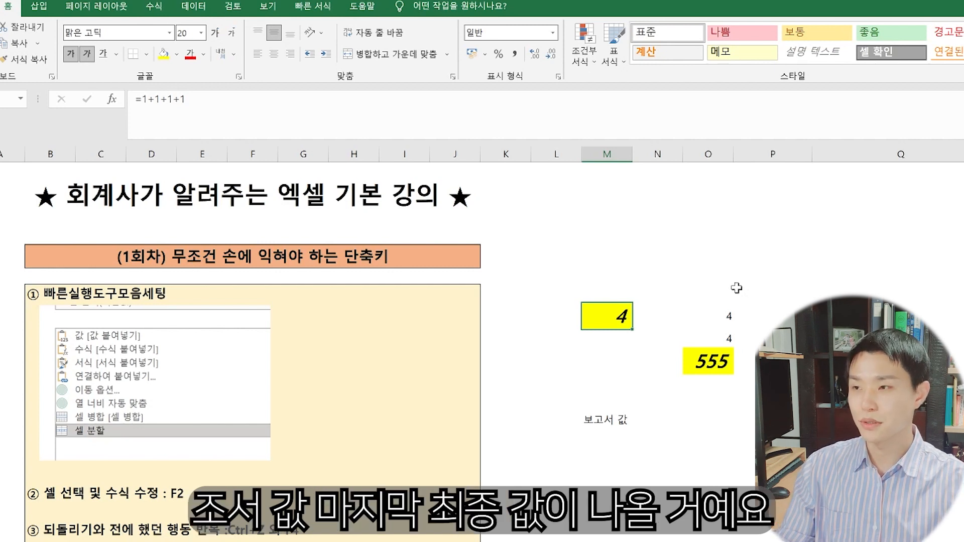
{"action": "key", "text": "ctrl+c"}
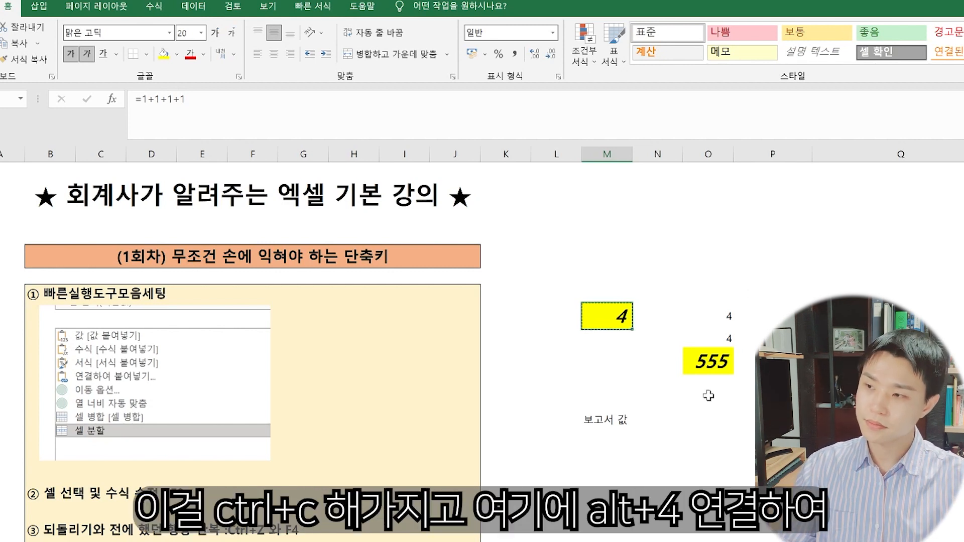
{"action": "left_click", "coordinate": [653, 427]}
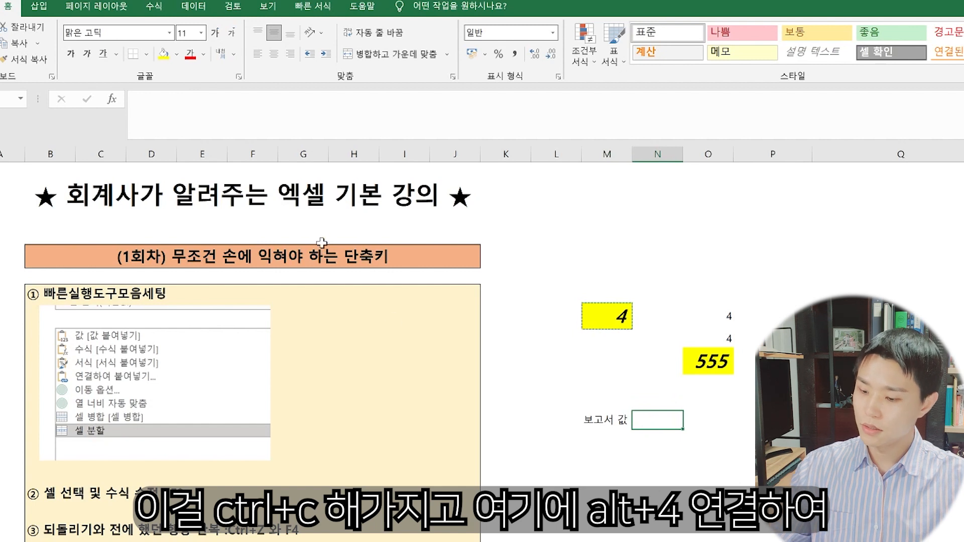
{"action": "key", "text": "alt"}
{"action": "key", "text": "4"}
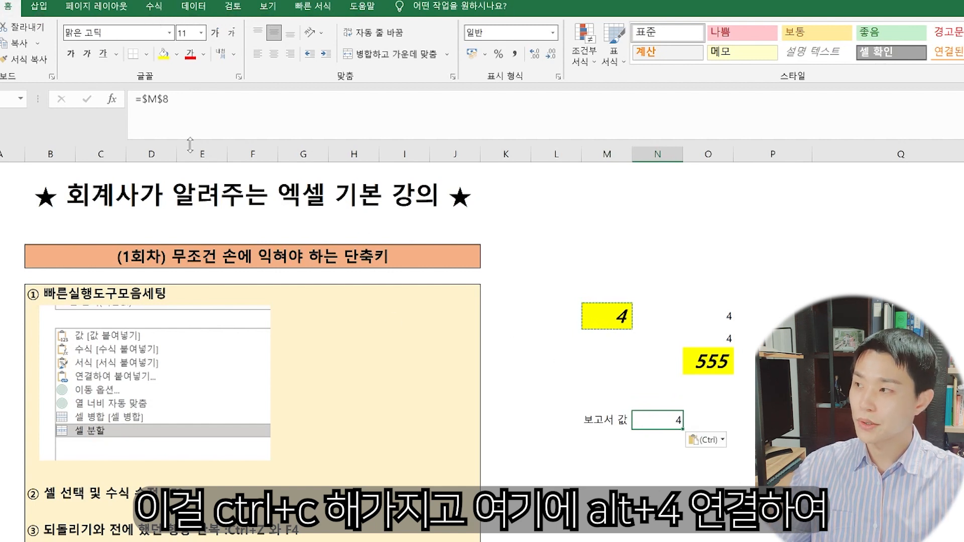
- Examine the linked formula in cell N13 and the source cell it refers to
{"action": "key", "text": "Escape"}
{"action": "key", "text": "F2"}
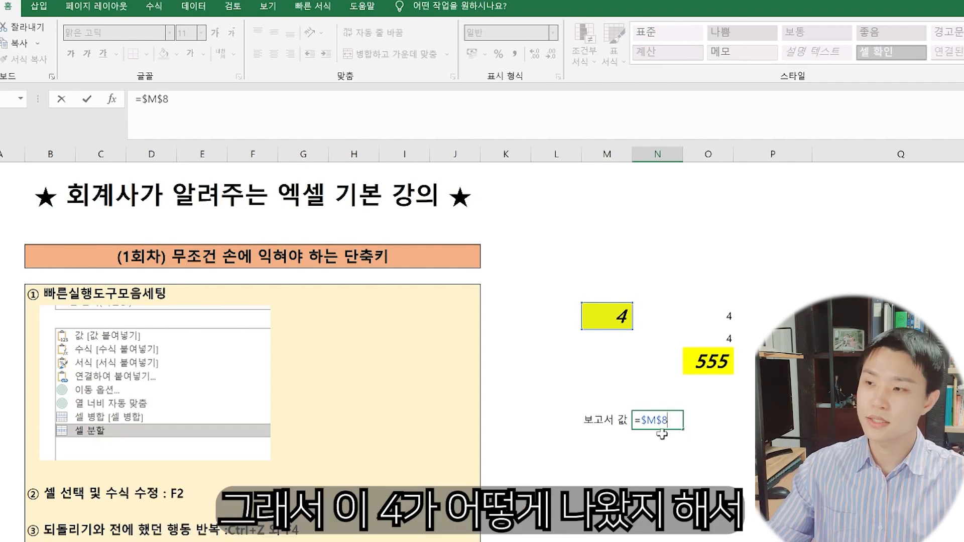
{"action": "key", "text": "Escape"}
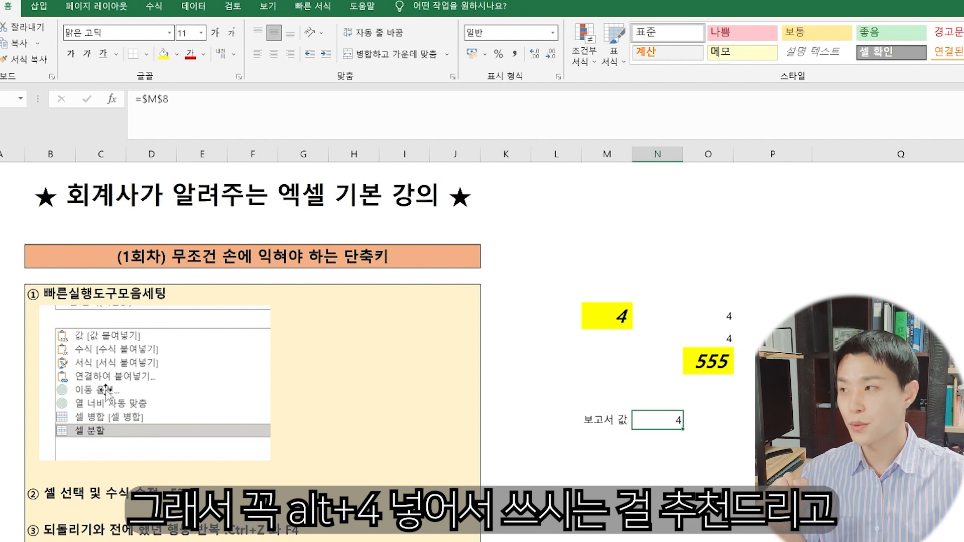
{"action": "left_click", "coordinate": [586, 397]}
{"action": "left_click", "coordinate": [661, 396]}
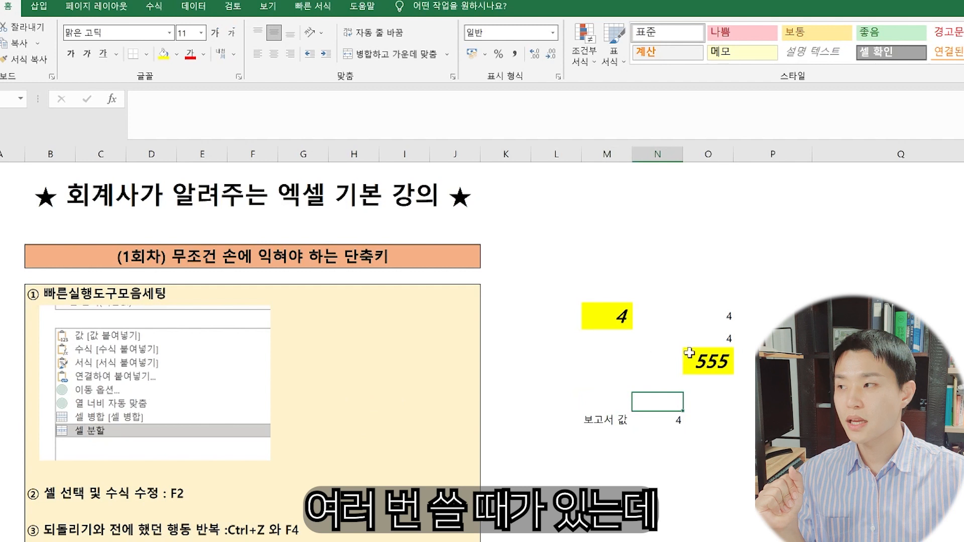
{"action": "left_click", "coordinate": [695, 385]}
{"action": "left_click", "coordinate": [724, 404]}
{"action": "left_click", "coordinate": [753, 404]}
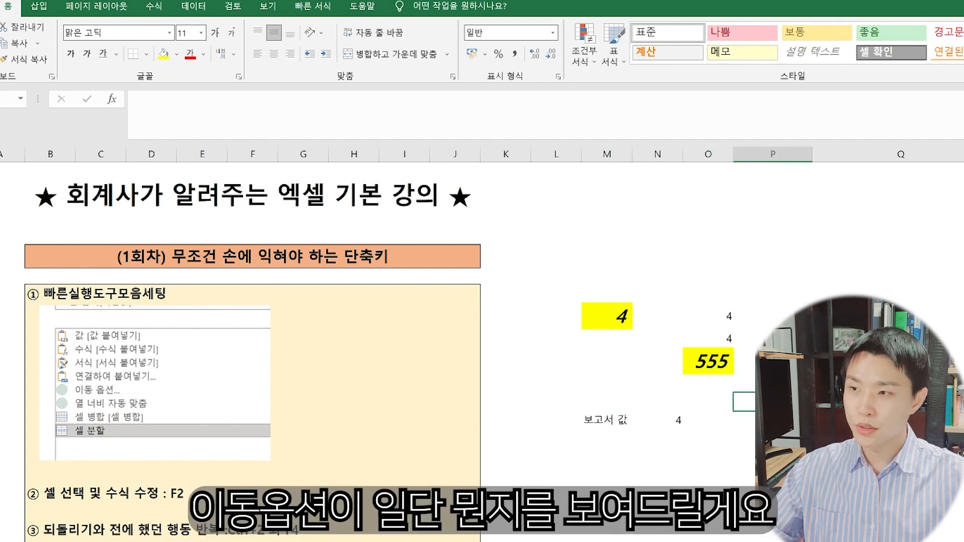
{"action": "left_click", "coordinate": [766, 333]}
{"action": "left_click", "coordinate": [756, 279]}
{"action": "left_click", "coordinate": [775, 217]}
{"action": "left_click", "coordinate": [764, 247]}
{"action": "left_click", "coordinate": [894, 236]}
{"action": "left_click", "coordinate": [807, 294]}
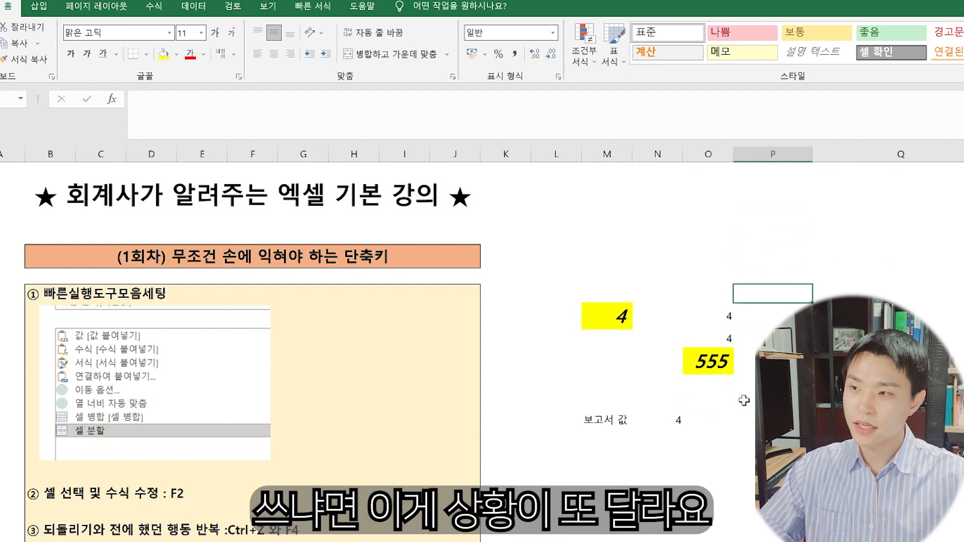
{"action": "left_click", "coordinate": [614, 459]}
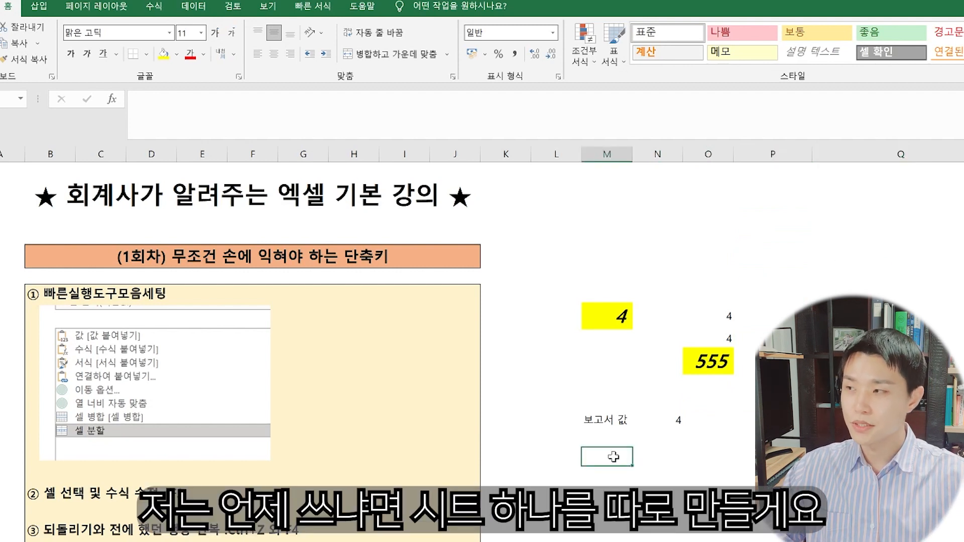
- Add a new worksheet and enter the headers 열1, 열2 and 열3 in cells C6 to E6
{"action": "key", "text": "shift+F11"}
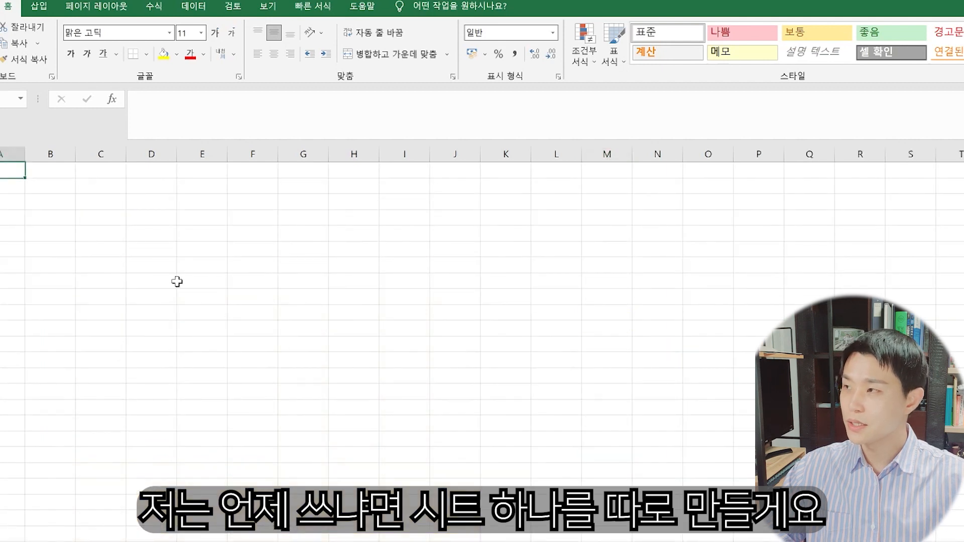
{"action": "left_click", "coordinate": [85, 246]}
{"action": "type", "text": "열1"}
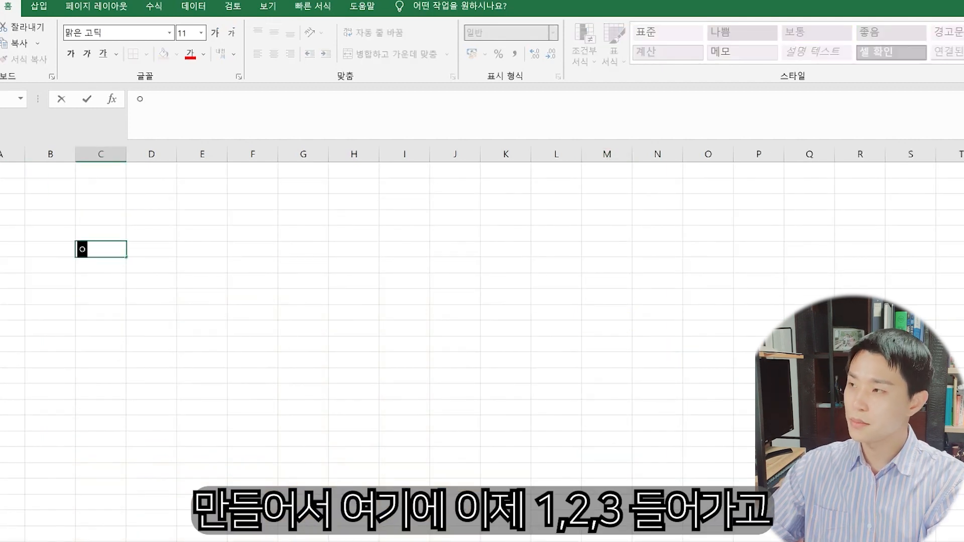
{"action": "key", "text": "Tab"}
{"action": "type", "text": "ㅇ열2"}
{"action": "key", "text": "Tab"}
{"action": "type", "text": "열3"}
{"action": "key", "text": "Return"}
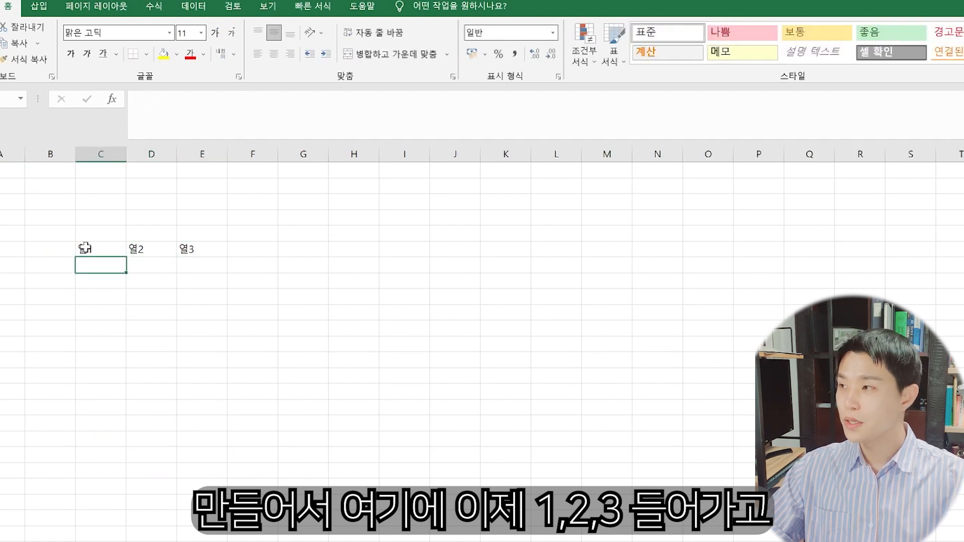
- Enter 1 in cell C7, below the 열1 header
{"action": "key", "text": "Left"}
{"action": "type", "text": "ㄱ"}
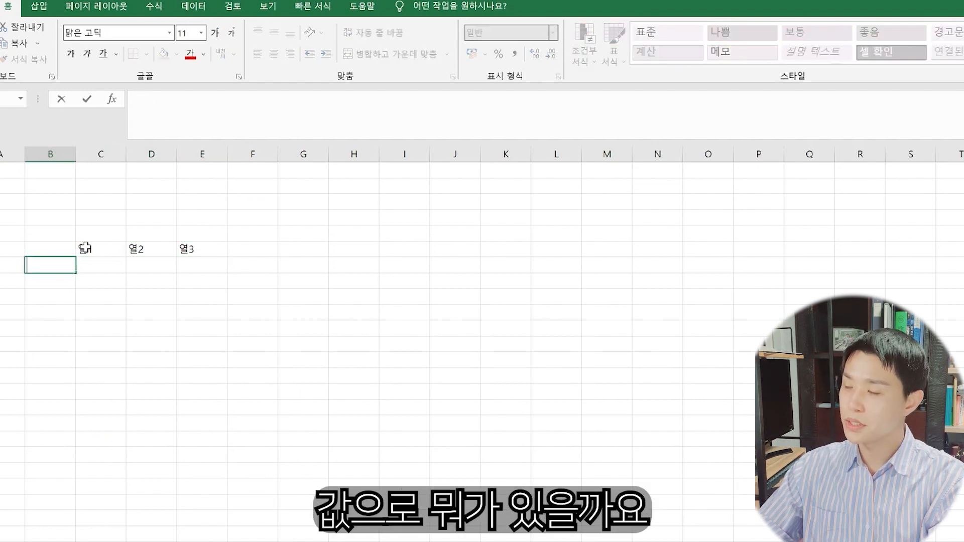
{"action": "key", "text": "Right"}
{"action": "type", "text": "1"}
{"action": "key", "text": "Return"}
{"action": "type", "text": "2"}
{"action": "key", "text": "Return"}
{"action": "type", "text": "3"}
{"action": "key", "text": "Return"}
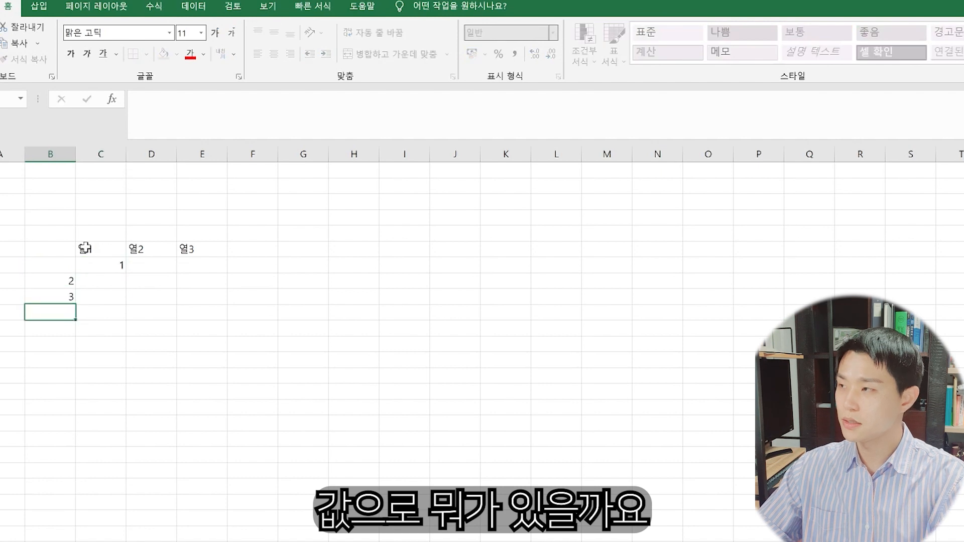
{"action": "key", "text": "Up"}
{"action": "key", "text": "Up"}
{"action": "key", "text": "Down"}
{"action": "key", "text": "shift+Down"}
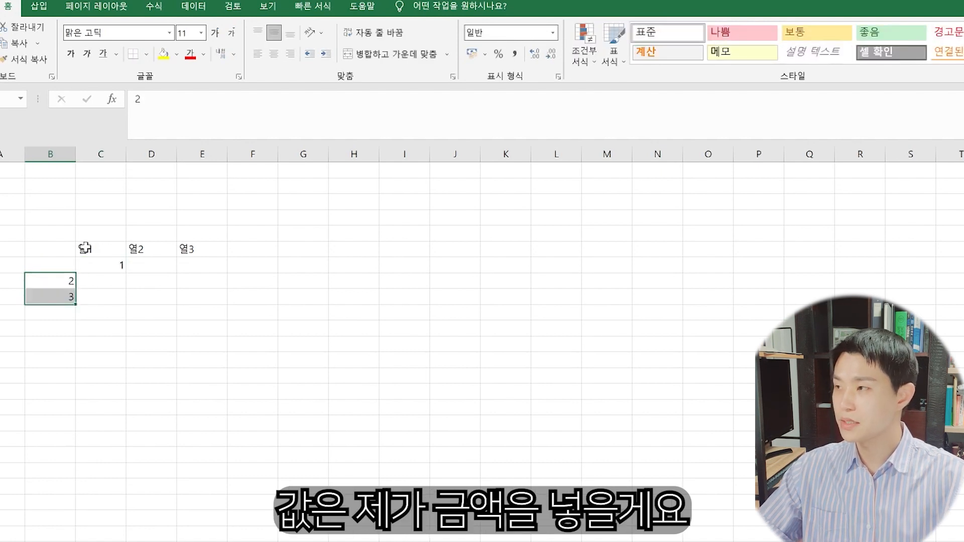
- Enter the values 2 to 9 down cells C8 to C15 of the 열1 column
{"action": "key", "text": "Right"}
{"action": "type", "text": "2 3 4 5 6 7 "}
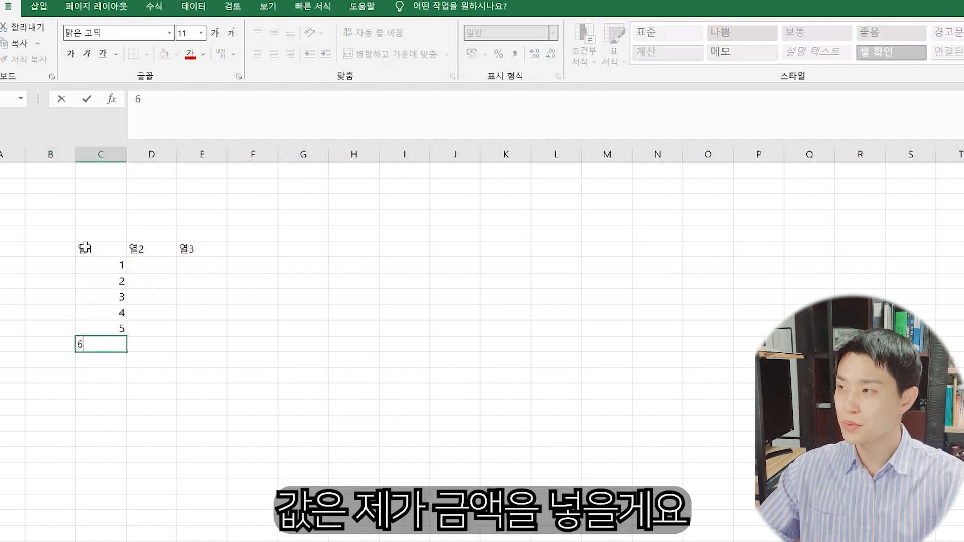
{"action": "type", "text": "8 9"}
- Copy the 열1 values in C7:C15 into the 열2 and 열3 columns, starting at D7 and E7
{"action": "left_click_drag", "start_coordinate": [111, 265], "coordinate": [121, 392]}
{"action": "key", "text": "ctrl+c"}
{"action": "left_click", "coordinate": [166, 266]}
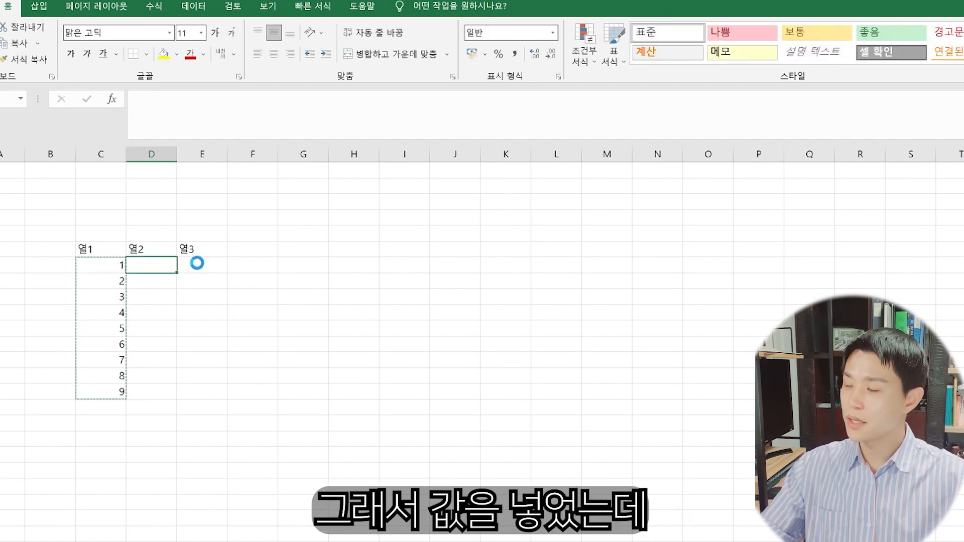
{"action": "key", "text": "ctrl+v"}
{"action": "left_click", "coordinate": [198, 264]}
{"action": "key", "text": "ctrl+v"}
{"action": "left_click", "coordinate": [284, 267]}
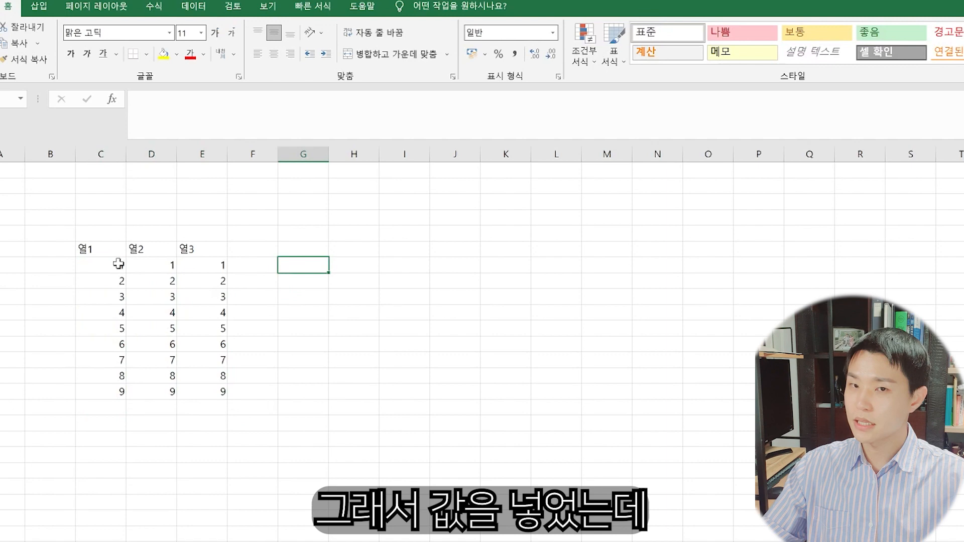
- Apply a filter to the table C6:E15 with its headers 열1 to 열3
{"action": "left_click_drag", "start_coordinate": [118, 249], "coordinate": [221, 392]}
{"action": "key", "text": "alt+a"}
{"action": "key", "text": "r"}
{"action": "key", "text": "Escape"}
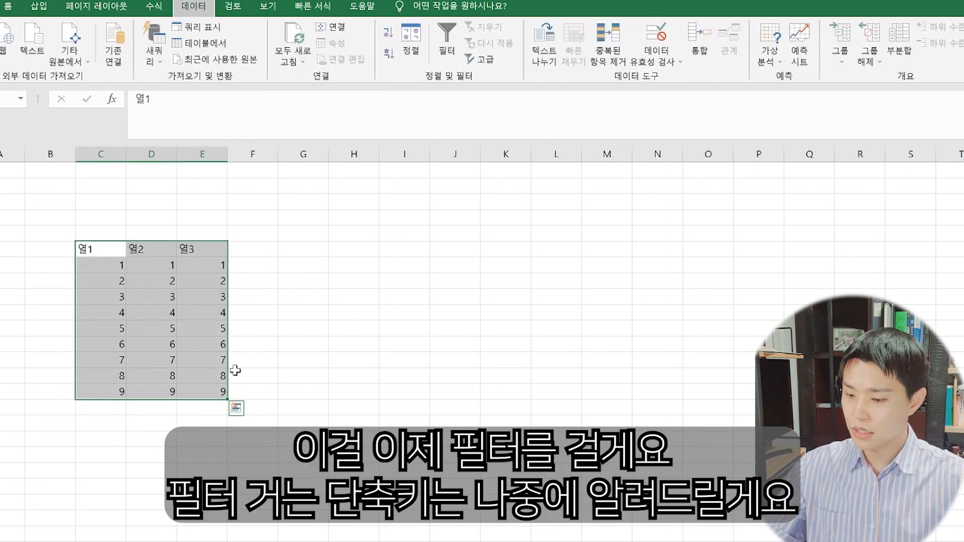
{"action": "key", "text": "t"}
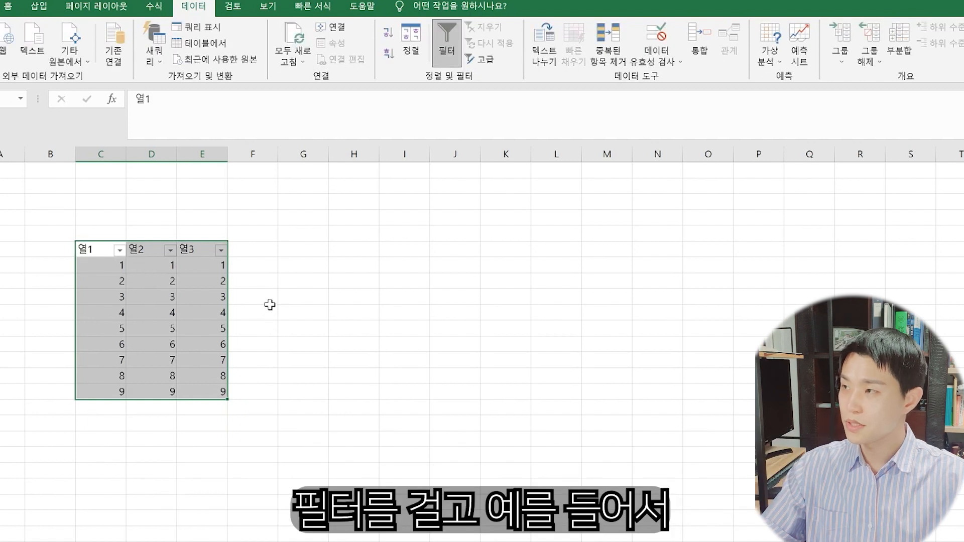
{"action": "left_click", "coordinate": [253, 291]}
{"action": "left_click_drag", "start_coordinate": [121, 262], "coordinate": [212, 262]}
{"action": "left_click", "coordinate": [206, 249]}
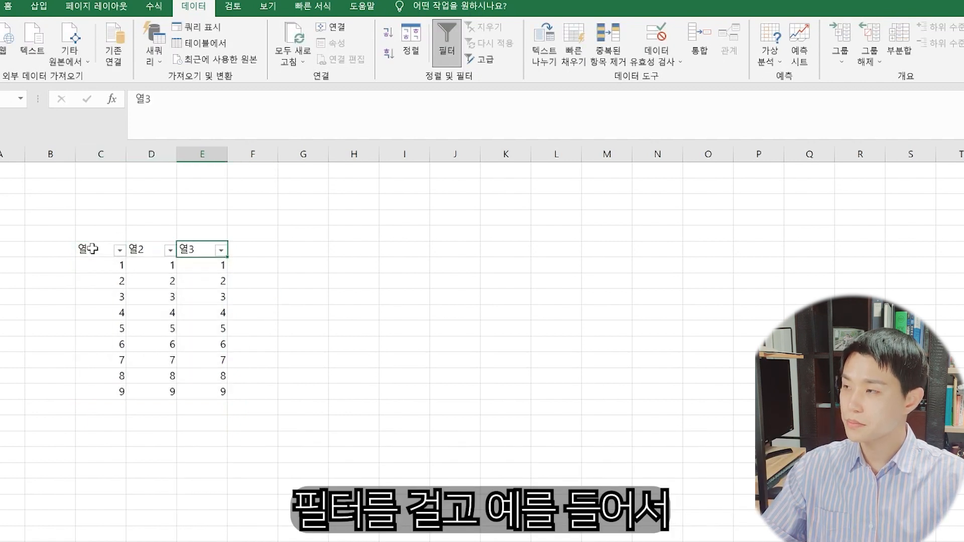
{"action": "left_click", "coordinate": [116, 249]}
{"action": "left_click", "coordinate": [273, 329]}
- Fill the cells containing 4 and 7 in the 열1 column with yellow
{"action": "left_click", "coordinate": [111, 307]}
{"action": "left_click", "coordinate": [8, 6]}
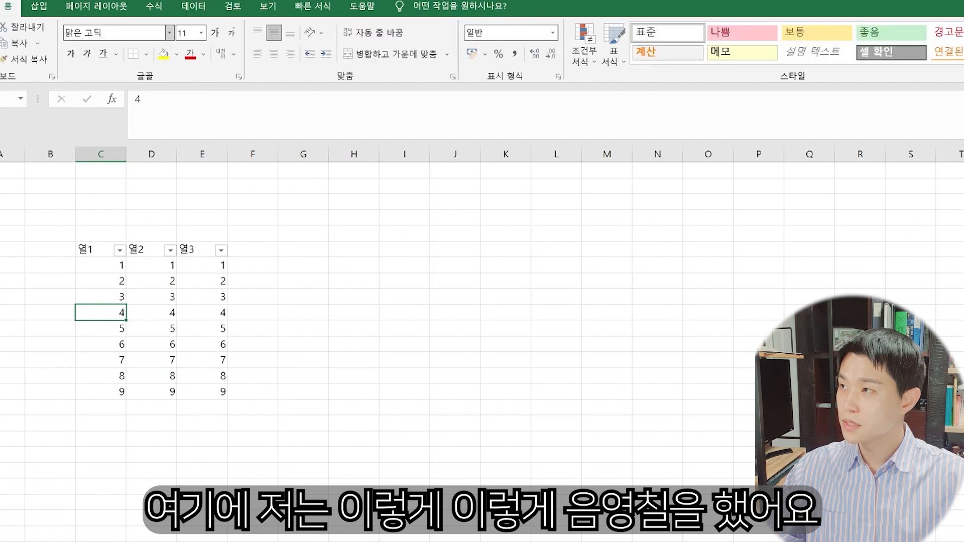
{"action": "left_click", "coordinate": [161, 54]}
{"action": "left_click", "coordinate": [111, 354]}
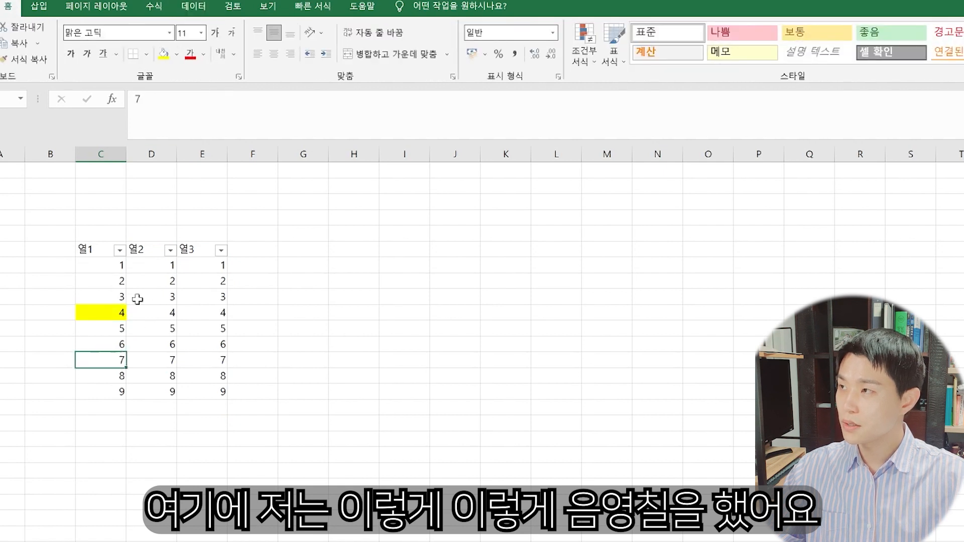
{"action": "left_click", "coordinate": [162, 56]}
{"action": "left_click", "coordinate": [343, 292]}
- Filter the 열1 column by cell colour to show only the yellow rows
{"action": "left_click", "coordinate": [116, 307]}
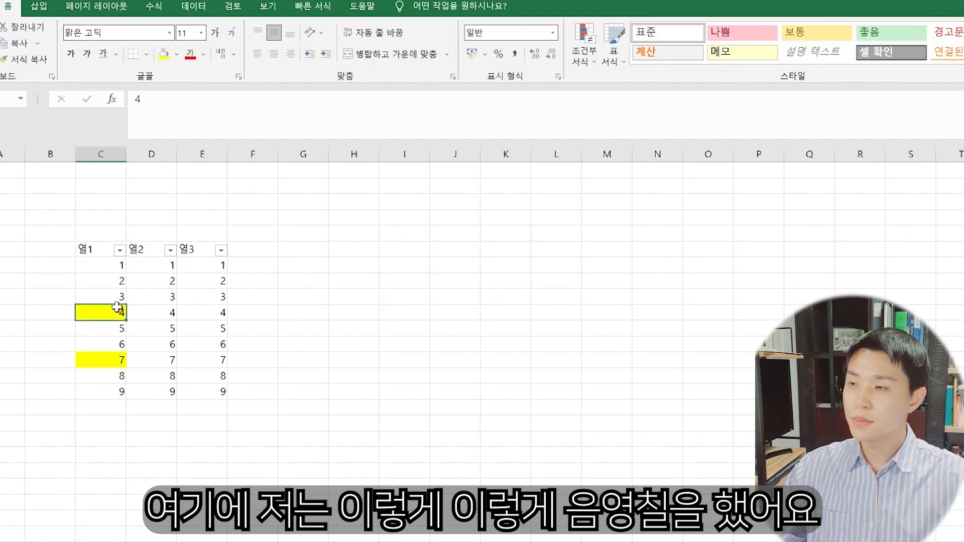
{"action": "left_click", "coordinate": [113, 360]}
{"action": "left_click", "coordinate": [133, 311]}
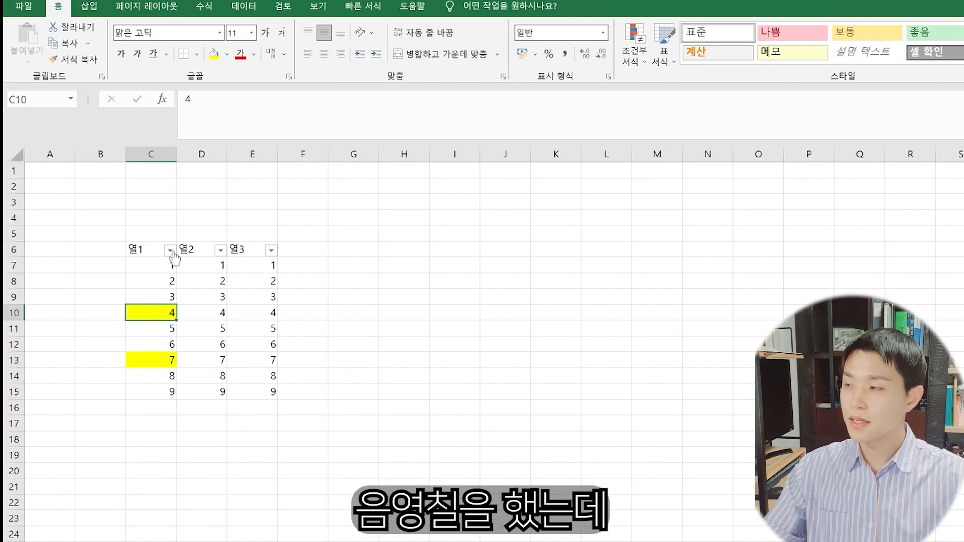
{"action": "left_click", "coordinate": [170, 250]}
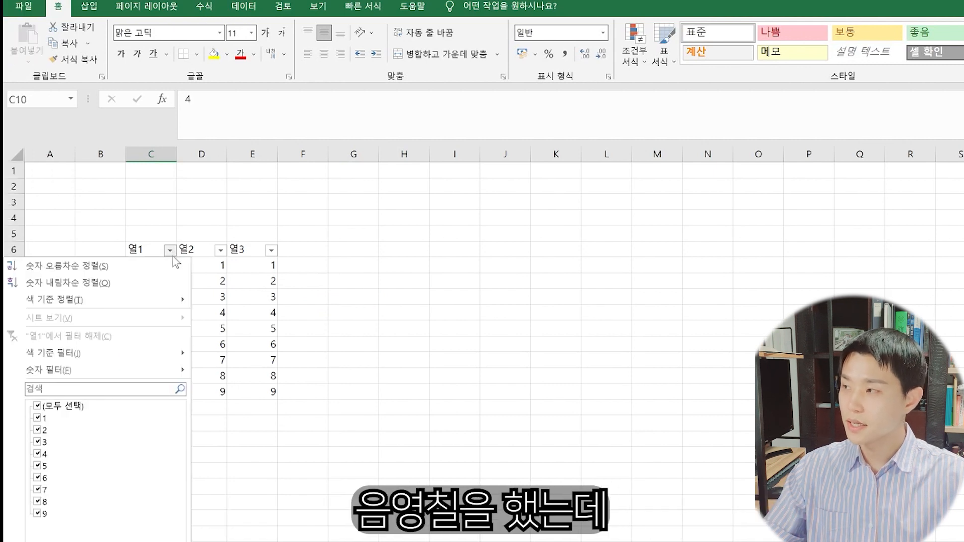
{"action": "mouse_move", "coordinate": [177, 370]}
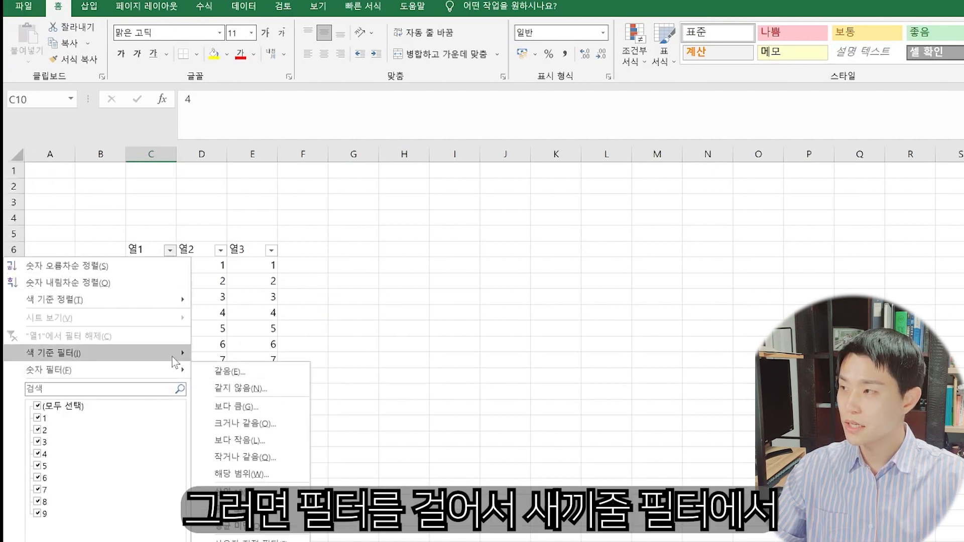
{"action": "mouse_move", "coordinate": [175, 353]}
{"action": "left_click", "coordinate": [230, 372]}
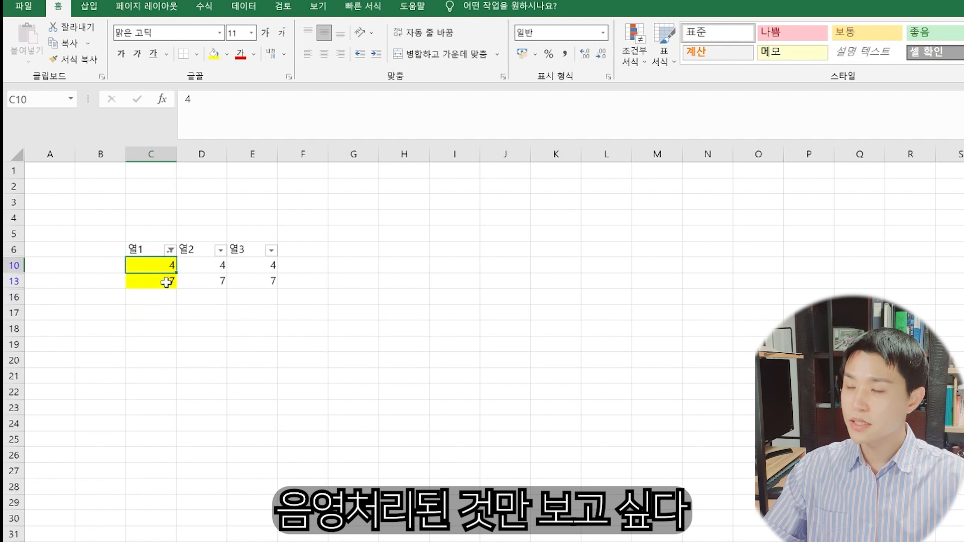
{"action": "left_click", "coordinate": [254, 296]}
{"action": "left_click_drag", "start_coordinate": [148, 266], "coordinate": [168, 285]}
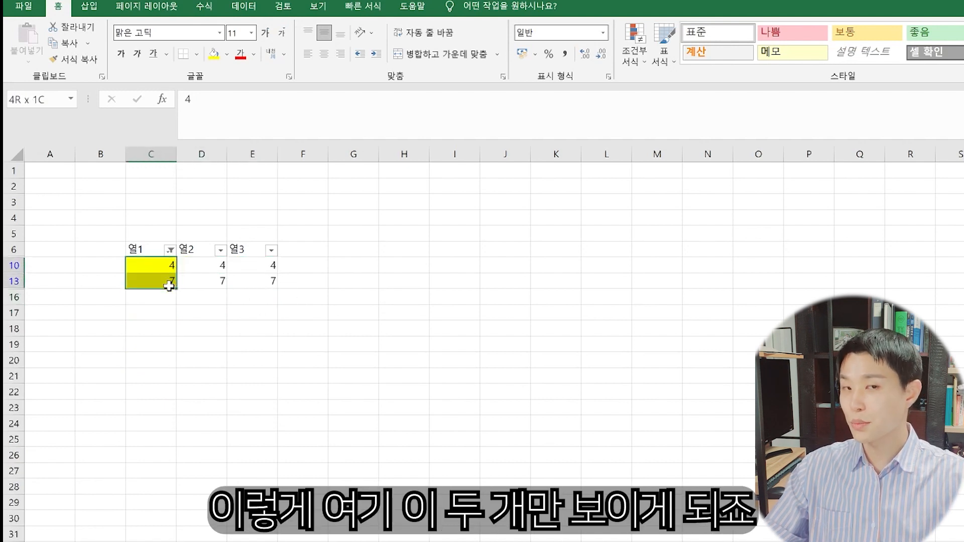
{"action": "left_click", "coordinate": [169, 286]}
{"action": "left_click", "coordinate": [248, 267]}
{"action": "left_click", "coordinate": [157, 263]}
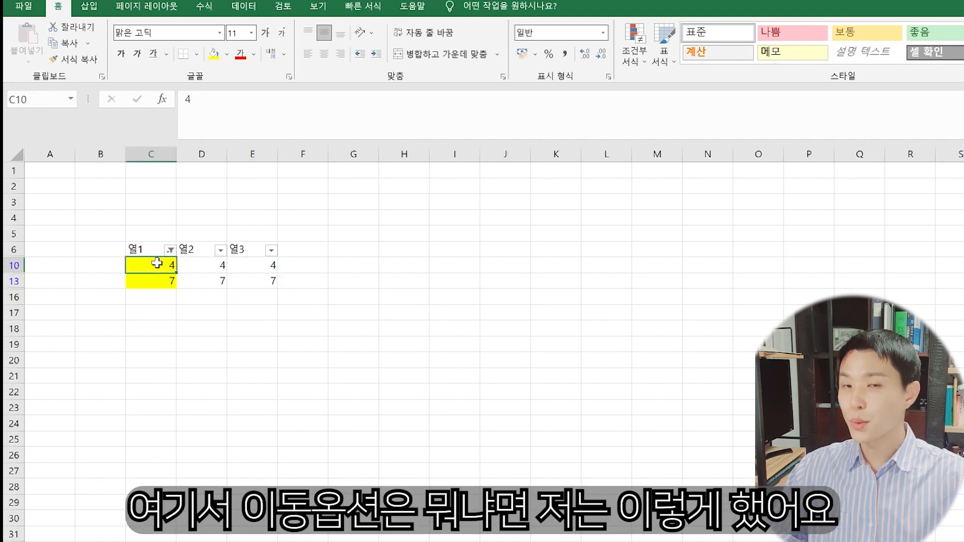
{"action": "left_click", "coordinate": [143, 250]}
- Select only the visible cells of the filtered range C10:E13 using Go To Special
{"action": "left_click_drag", "start_coordinate": [144, 263], "coordinate": [260, 281]}
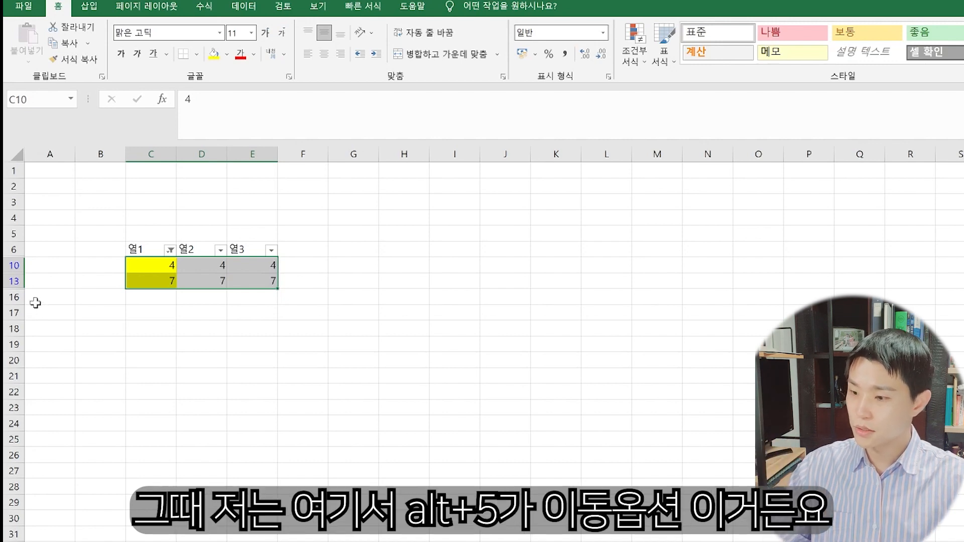
{"action": "key", "text": "alt"}
{"action": "key", "text": "5"}
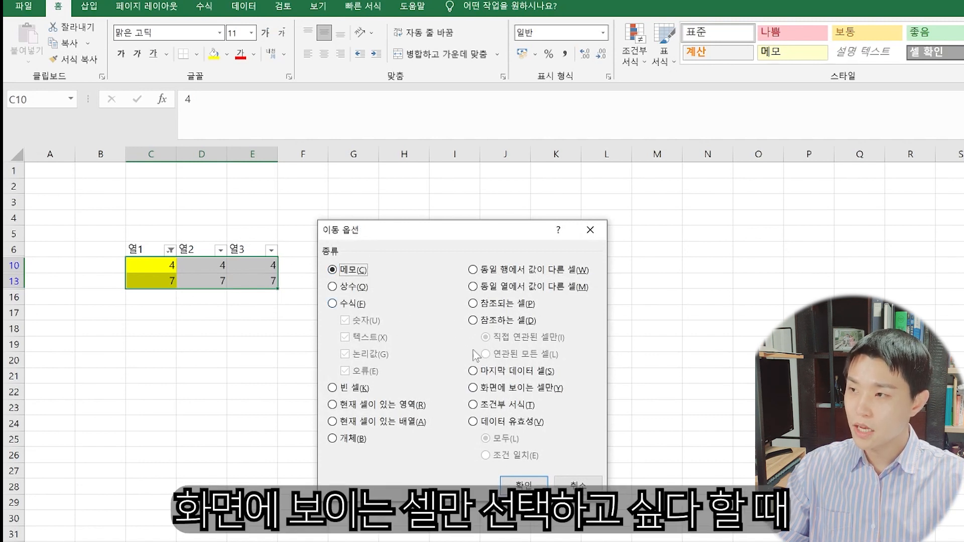
{"action": "left_click", "coordinate": [509, 389]}
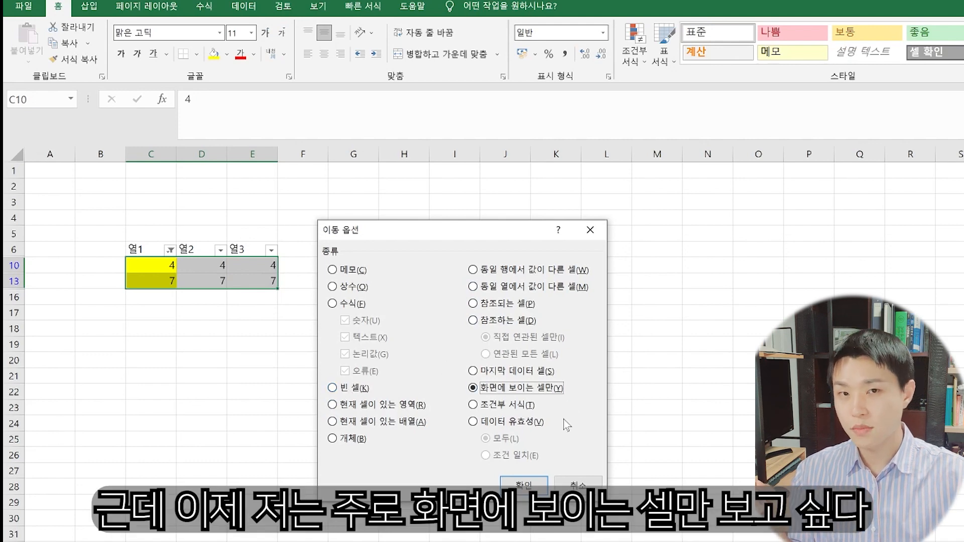
{"action": "left_click", "coordinate": [520, 484]}
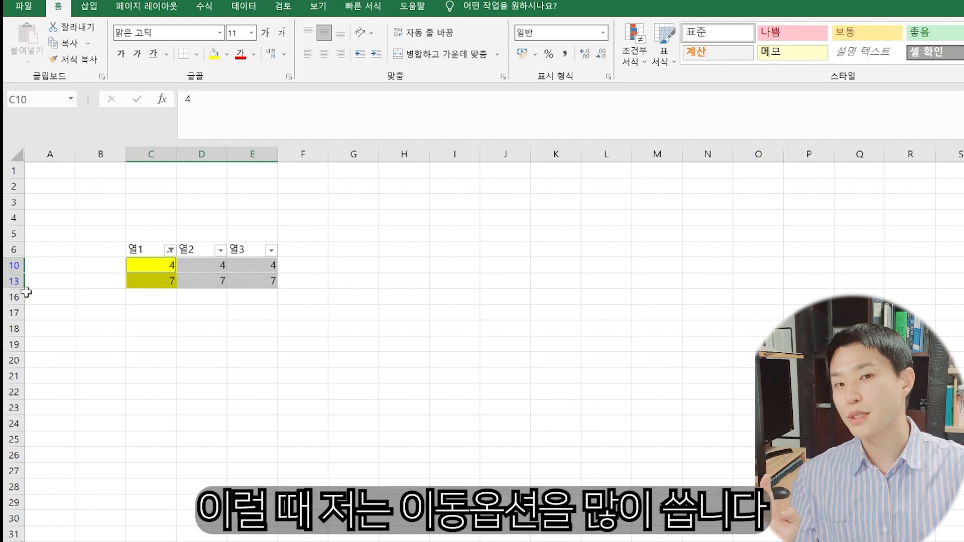
{"action": "left_click", "coordinate": [120, 315]}
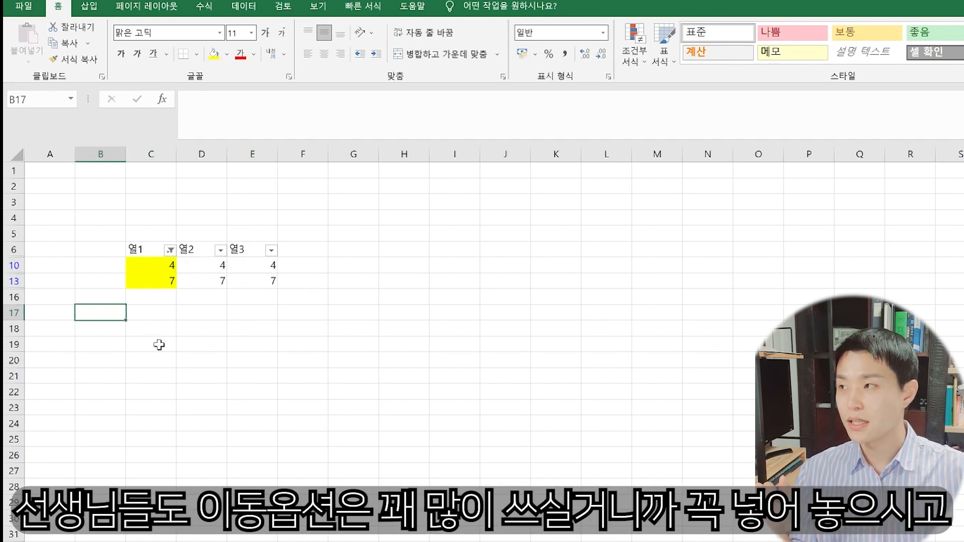
{"action": "key", "text": "ctrl+Page_Up"}
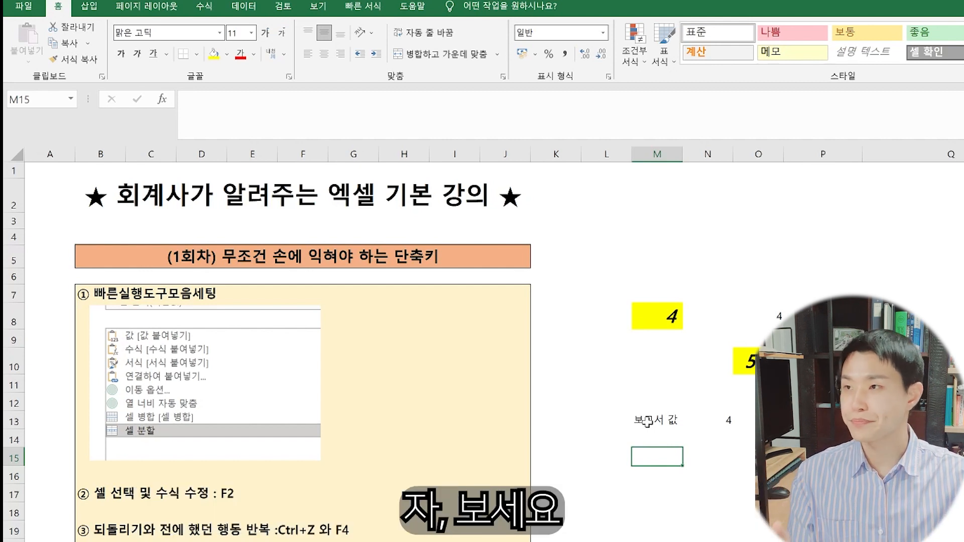
{"action": "left_click", "coordinate": [948, 294]}
{"action": "left_click", "coordinate": [948, 242]}
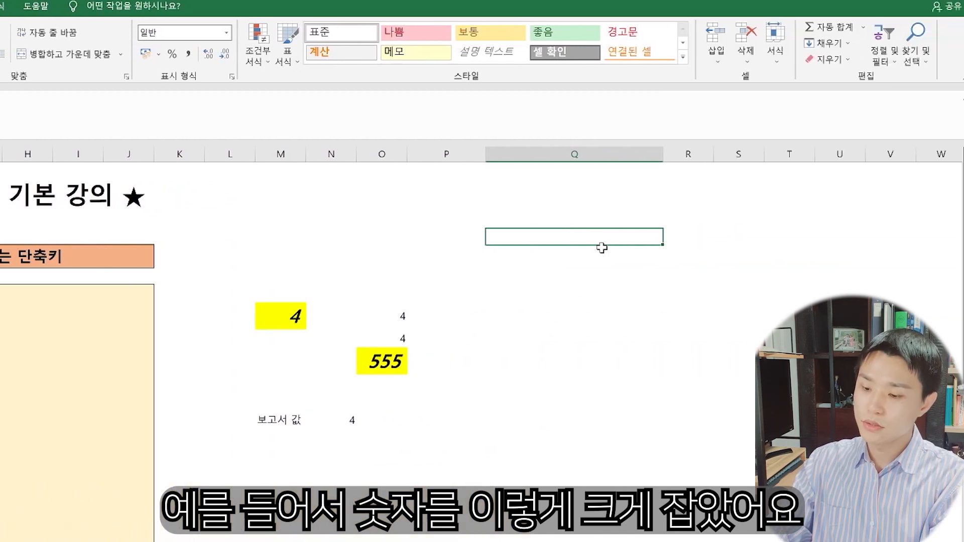
{"action": "type", "text": "100000"}
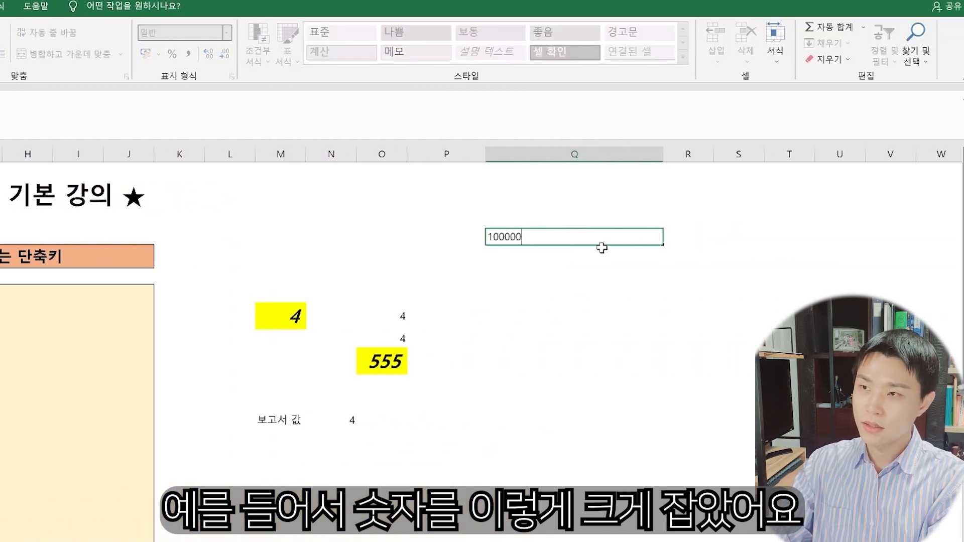
{"action": "type", "text": "0000000000"}
{"action": "key", "text": "ctrl+Return"}
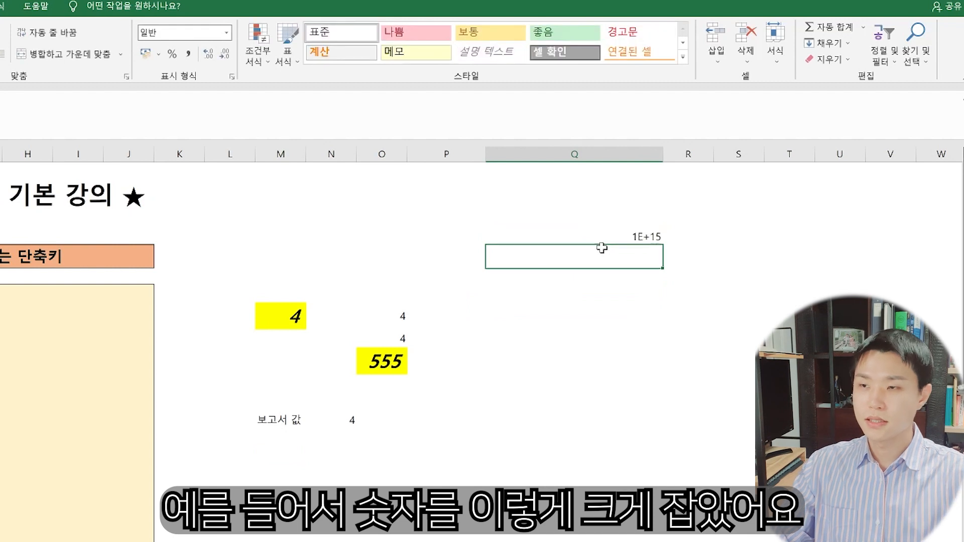
{"action": "key", "text": "ctrl+shift+1"}
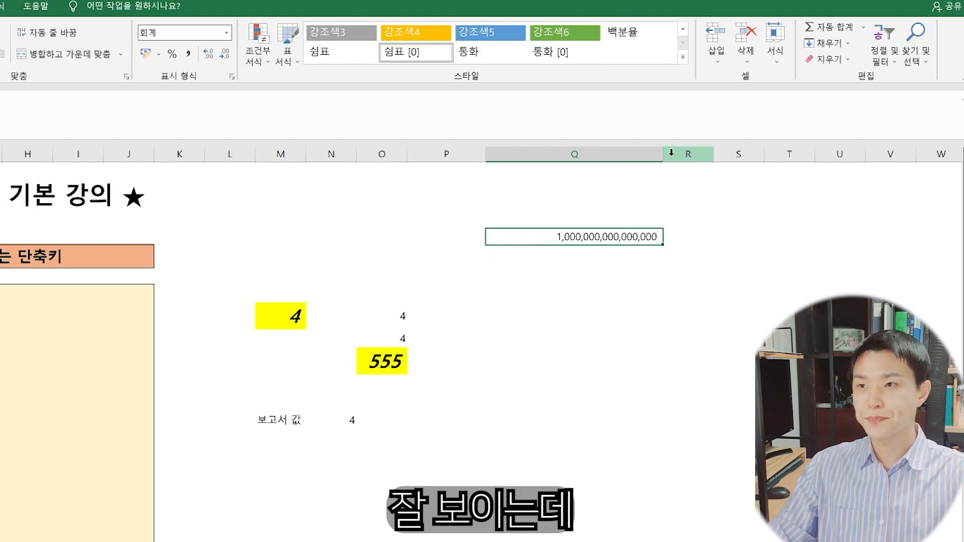
- Try AutoFit Column Width on column Q after narrowing it too far for its number
{"action": "left_click_drag", "start_coordinate": [662, 153], "coordinate": [519, 154]}
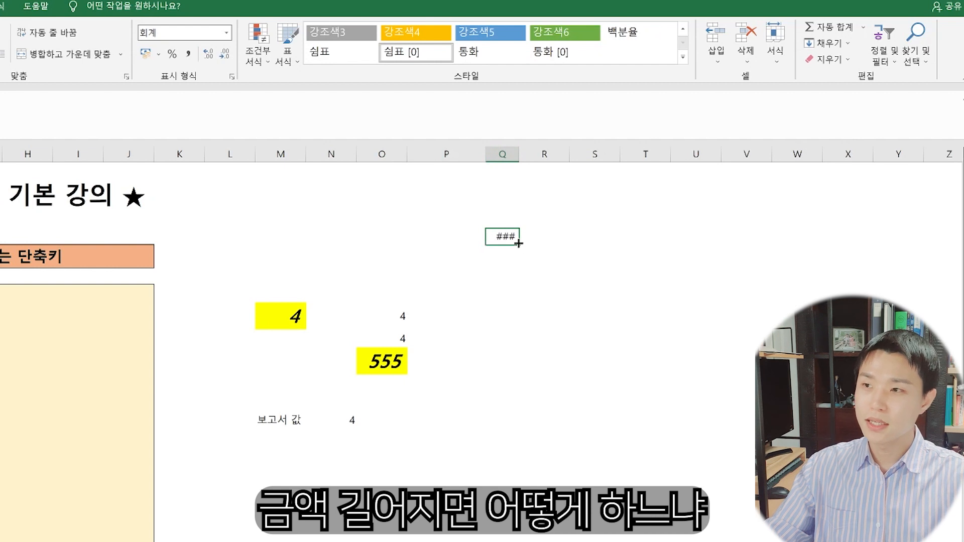
{"action": "mouse_move", "coordinate": [505, 238]}
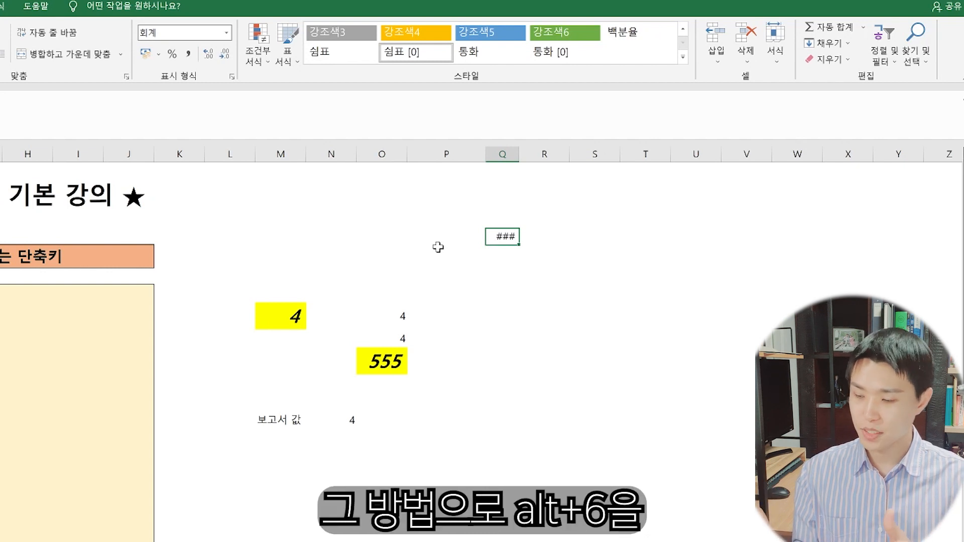
{"action": "key", "text": "alt+h"}
{"action": "key", "text": "o"}
{"action": "key", "text": "i"}
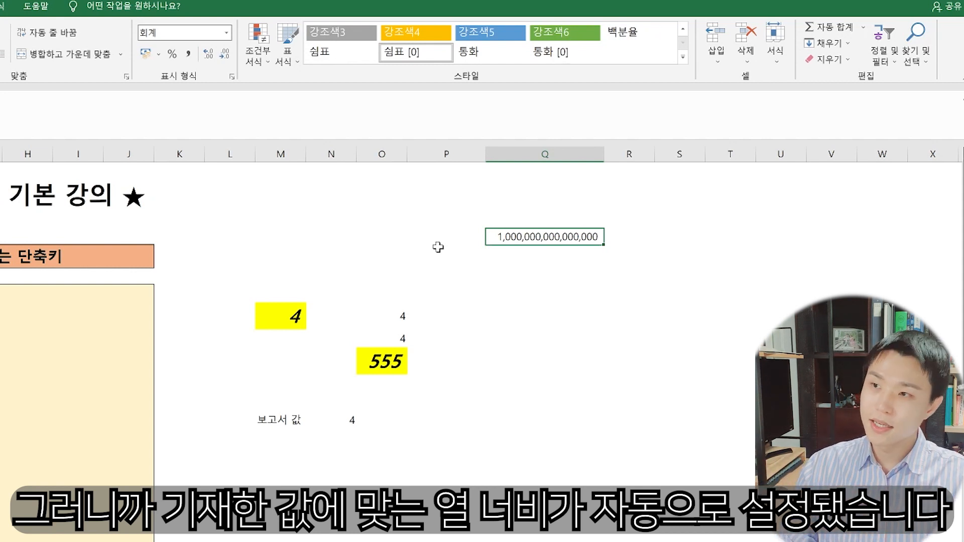
{"action": "key", "text": "ctrl+z"}
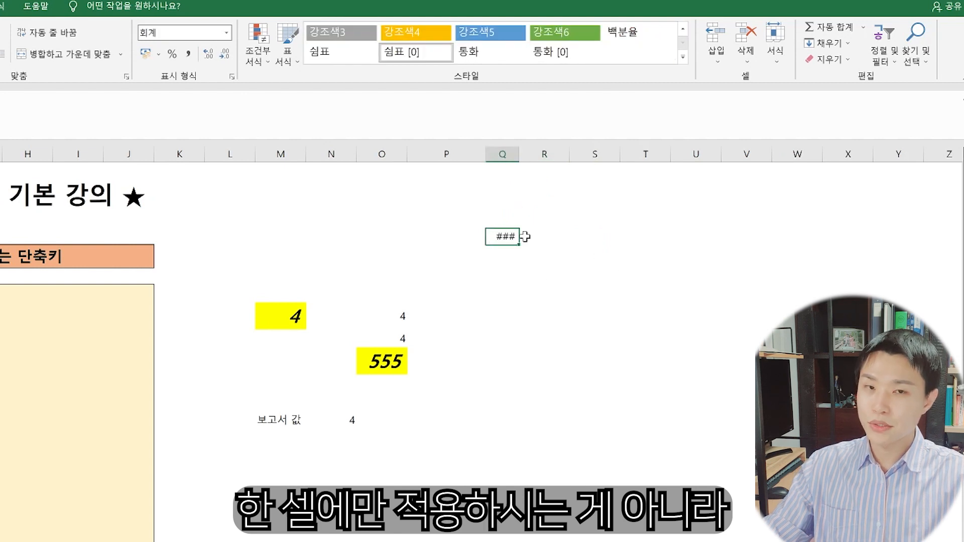
- Copy the large number in Q4 into each of the cells R4 to U4
{"action": "left_click", "coordinate": [542, 225]}
{"action": "left_click", "coordinate": [506, 237]}
{"action": "key", "text": "ctrl+c"}
{"action": "left_click", "coordinate": [542, 238]}
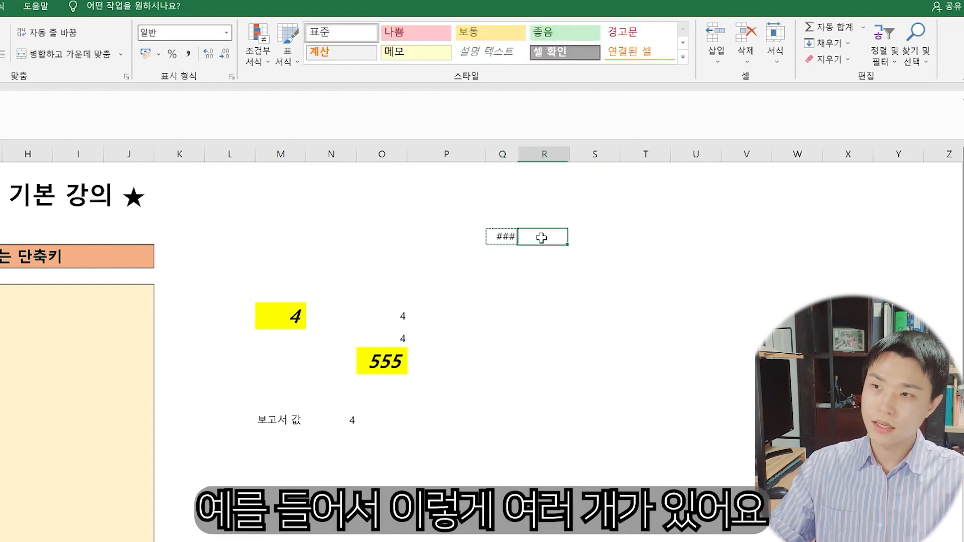
{"action": "key", "text": "ctrl+v"}
{"action": "key", "text": "Right"}
{"action": "key", "text": "ctrl+v"}
{"action": "key", "text": "Right"}
{"action": "key", "text": "ctrl+v"}
{"action": "key", "text": "Right"}
{"action": "key", "text": "ctrl+v"}
{"action": "key", "text": "ctrl+Right"}
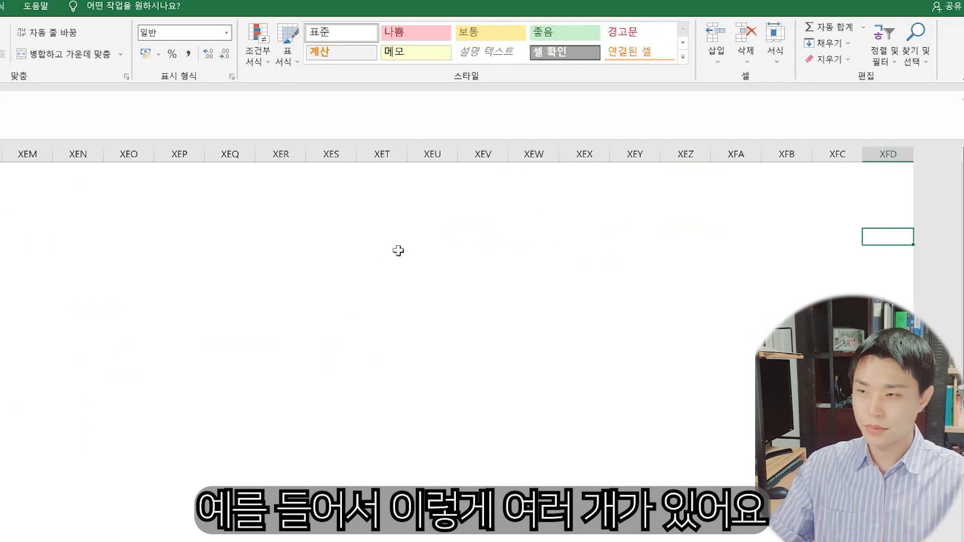
{"action": "key", "text": "ctrl+Left"}
- AutoFit the widths of columns Q to U to the numbers in Q4:U4
{"action": "left_click_drag", "start_coordinate": [504, 237], "coordinate": [673, 243]}
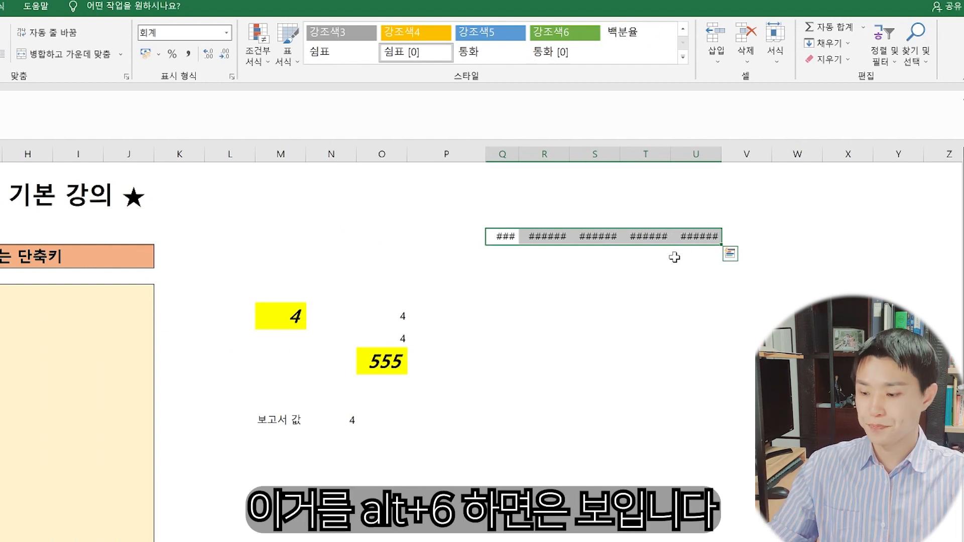
{"action": "key", "text": "alt+h"}
{"action": "key", "text": "o"}
{"action": "key", "text": "i"}
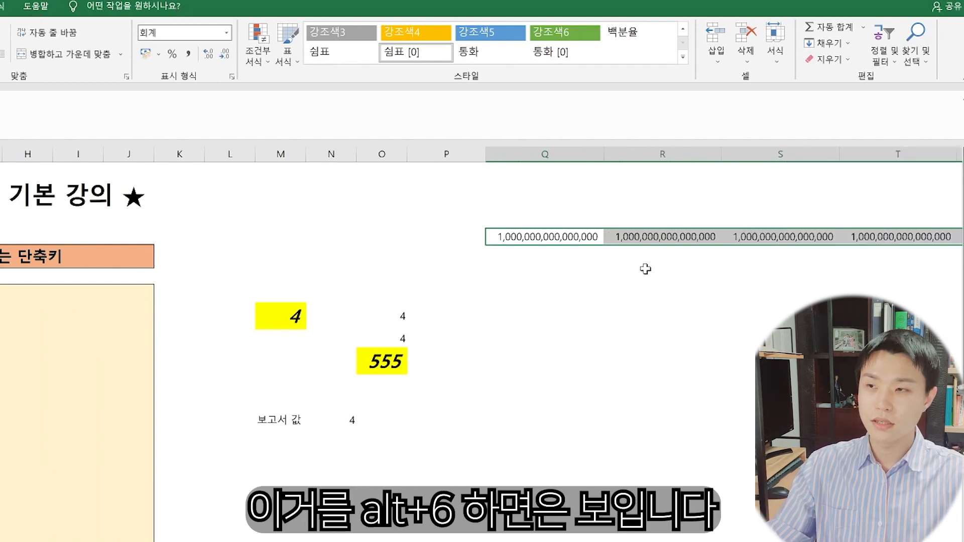
{"action": "scroll", "coordinate": [482, 302], "scroll_direction": "right", "scroll_amount": 3}
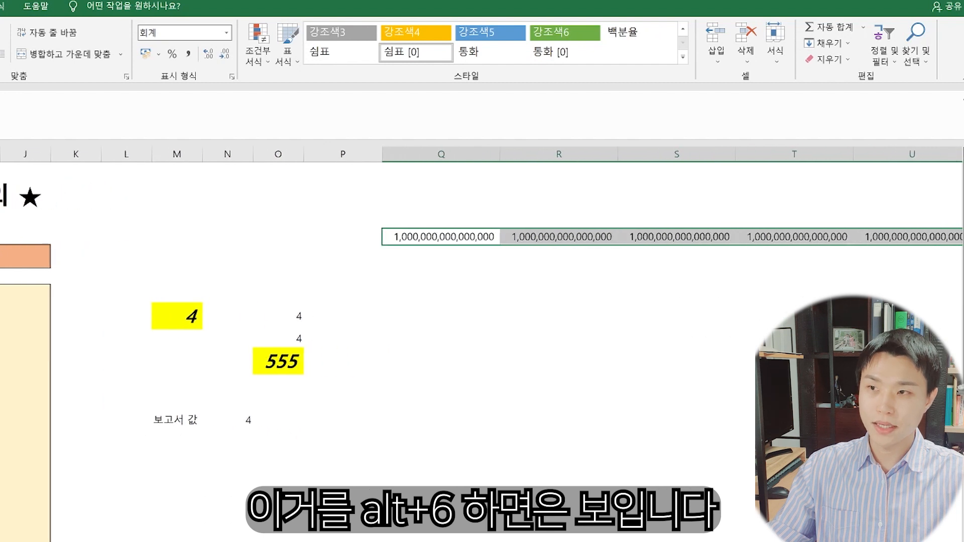
- Go through the numbers in Q4:U4 cell by cell to check that each fits its column
{"action": "left_click", "coordinate": [392, 241]}
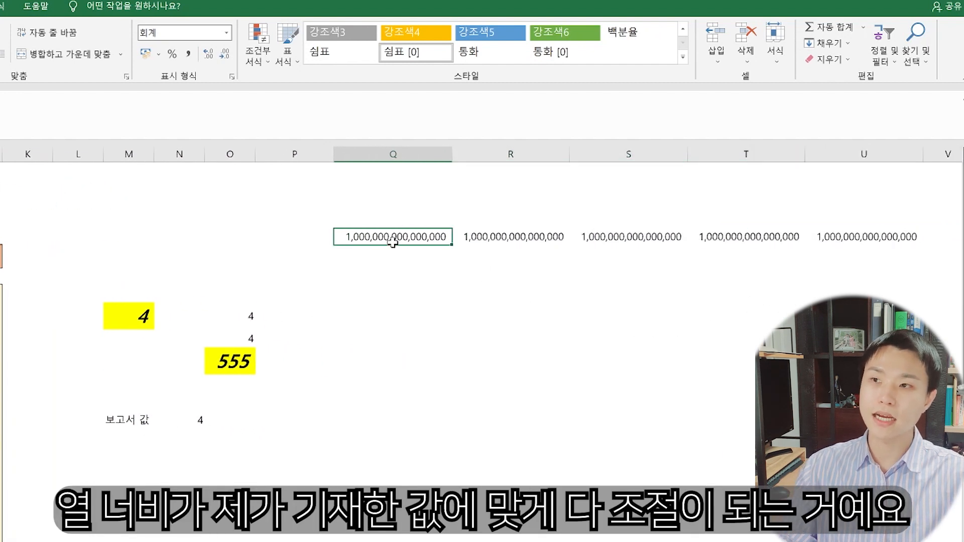
{"action": "key", "text": "Right"}
{"action": "key", "text": "Right"}
{"action": "key", "text": "Right"}
{"action": "key", "text": "Right"}
{"action": "key", "text": "Left"}
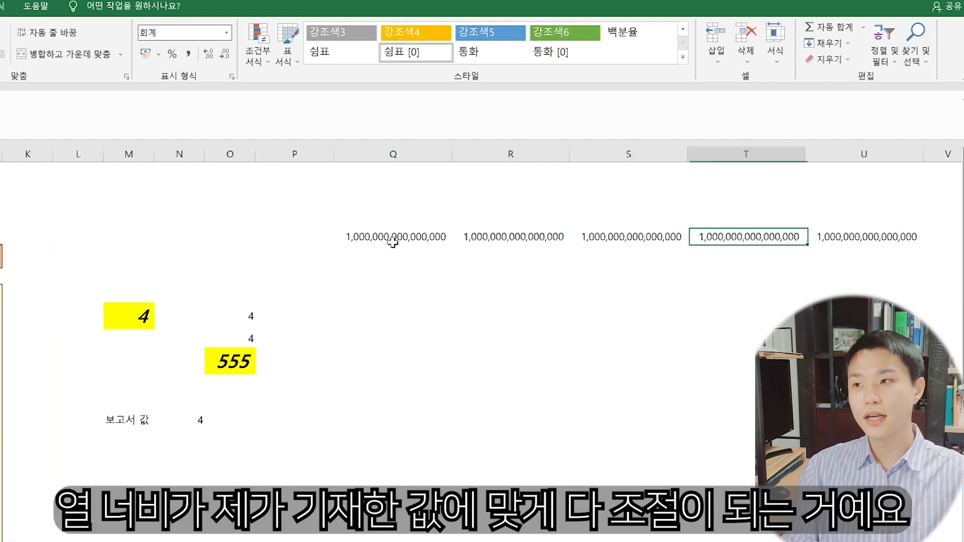
{"action": "key", "text": "Left"}
{"action": "key", "text": "Left"}
{"action": "key", "text": "Left"}
{"action": "key", "text": "Left"}
{"action": "key", "text": "Left"}
{"action": "key", "text": "Left"}
{"action": "key", "text": "Left"}
{"action": "key", "text": "Right"}
{"action": "key", "text": "Right"}
{"action": "key", "text": "Right"}
{"action": "key", "text": "Right"}
- Clear the numbers from Q4:U4 and return to the start of the sheet
{"action": "key", "text": "ctrl+shift+Right"}
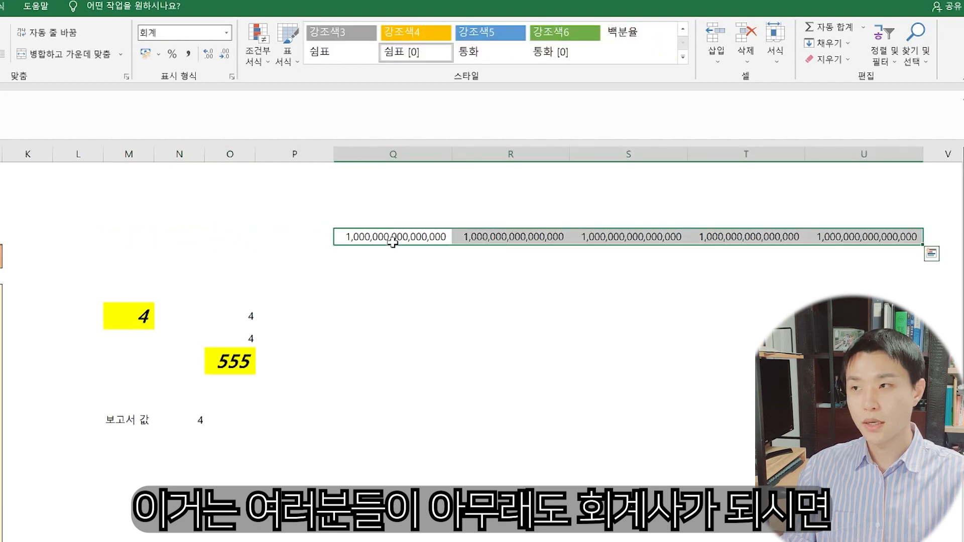
{"action": "key", "text": "Delete"}
{"action": "key", "text": "Down"}
{"action": "key", "text": "Left"}
{"action": "key", "text": "Left"}
{"action": "key", "text": "Left"}
{"action": "key", "text": "ctrl+Left"}
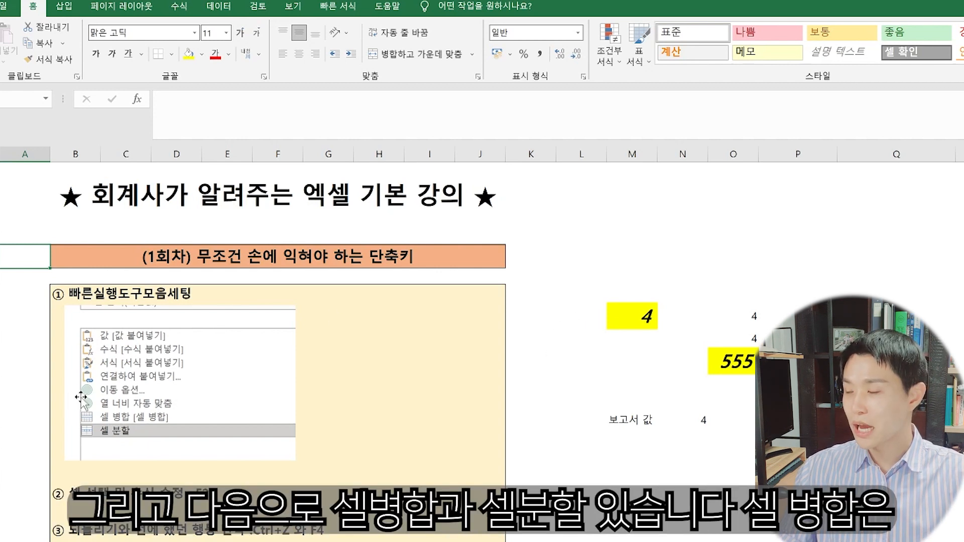
{"action": "left_click_drag", "start_coordinate": [690, 254], "coordinate": [741, 248]}
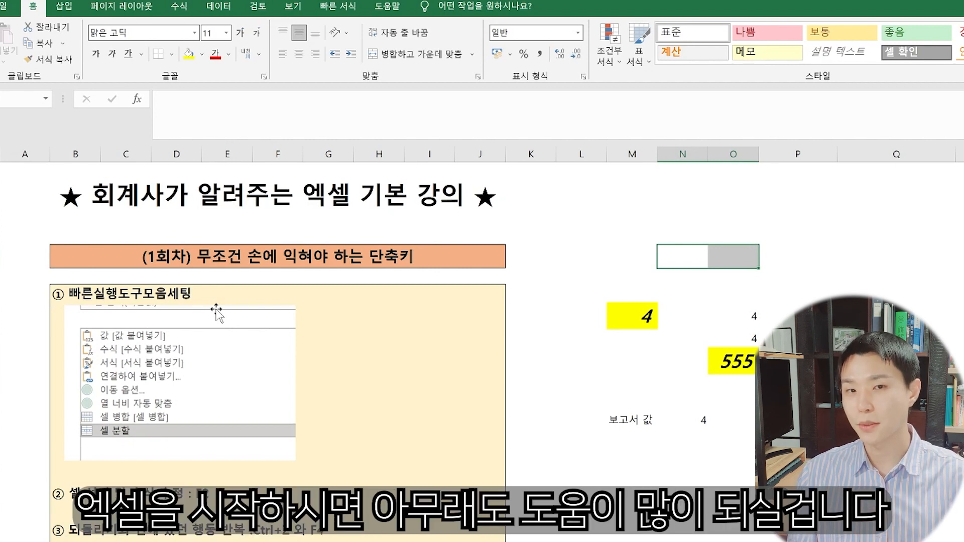
{"action": "left_click", "coordinate": [605, 273]}
{"action": "left_click", "coordinate": [616, 274]}
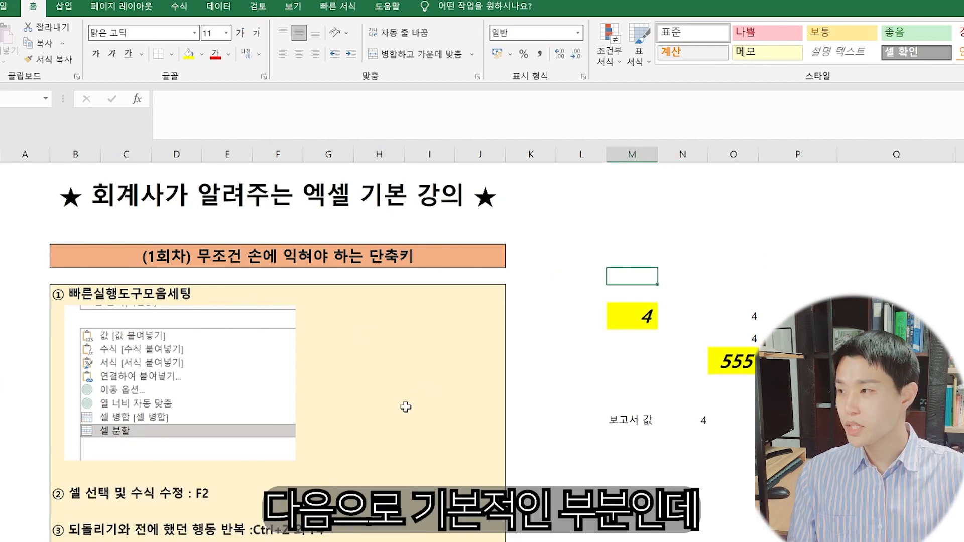
{"action": "scroll", "coordinate": [402, 410], "scroll_direction": "down", "scroll_amount": 1}
{"action": "scroll", "coordinate": [391, 412], "scroll_direction": "down", "scroll_amount": 2}
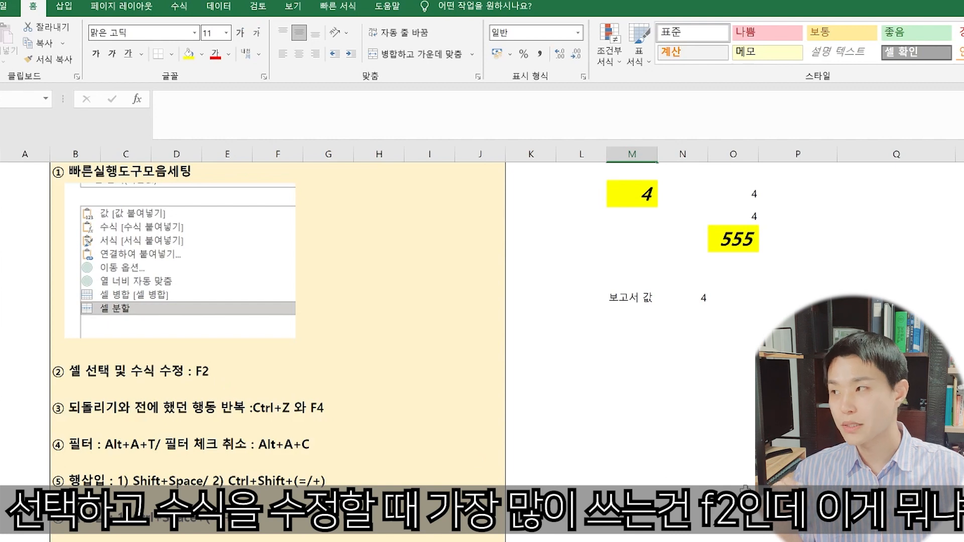
{"action": "scroll", "coordinate": [736, 437], "scroll_direction": "up", "scroll_amount": 4}
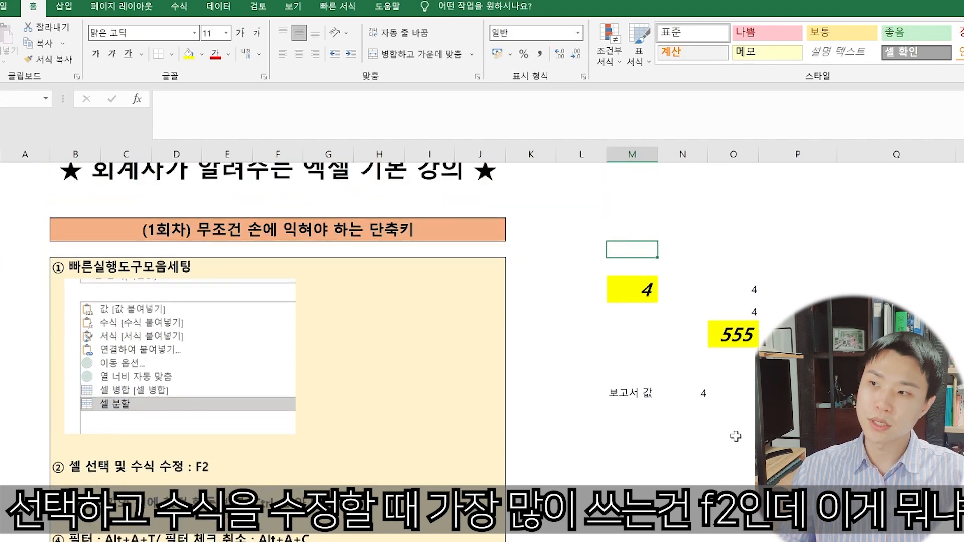
- Inspect the contents of M8, O8, O10 and the 보고서 값 cell N13 in the formula bar
{"action": "left_click", "coordinate": [701, 420]}
{"action": "left_click", "coordinate": [643, 329]}
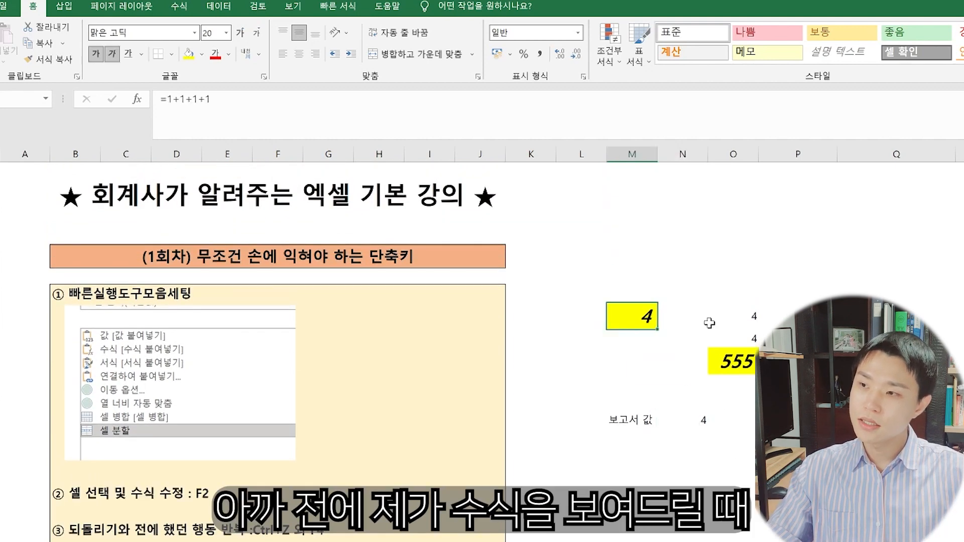
{"action": "left_click", "coordinate": [738, 317]}
{"action": "left_click", "coordinate": [736, 361]}
{"action": "left_click", "coordinate": [675, 421]}
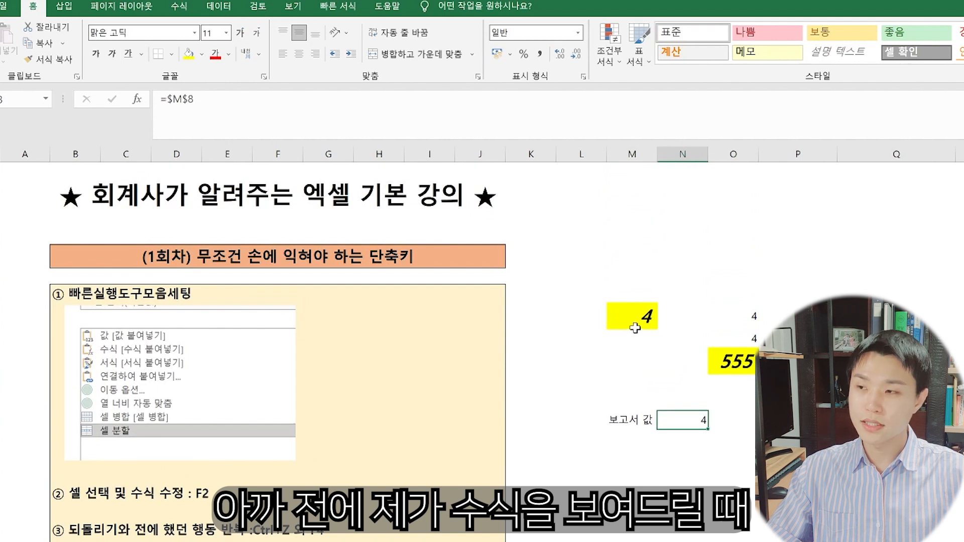
{"action": "left_click", "coordinate": [635, 328]}
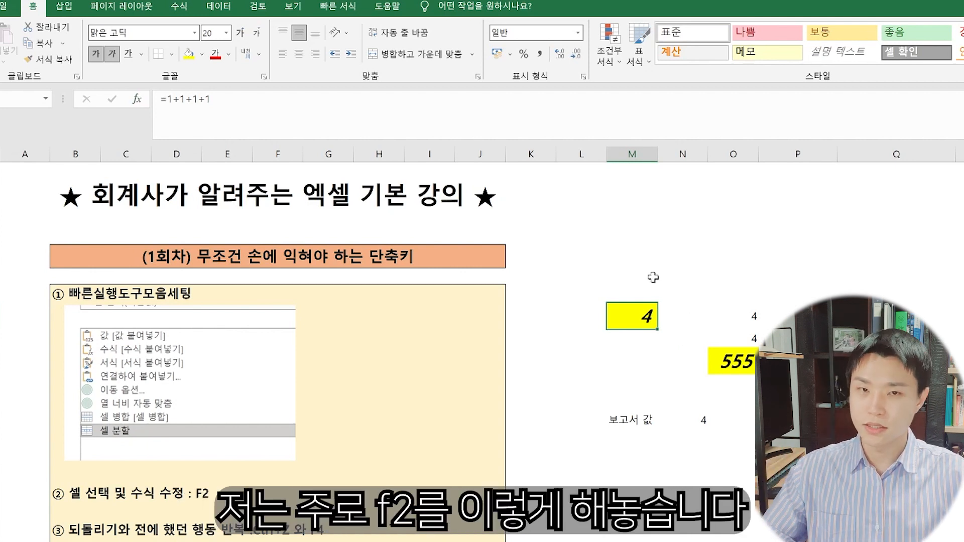
- Show the formula of the yellow cell M8 in place using cell edit mode, leaving it unedited
{"action": "key", "text": "F2"}
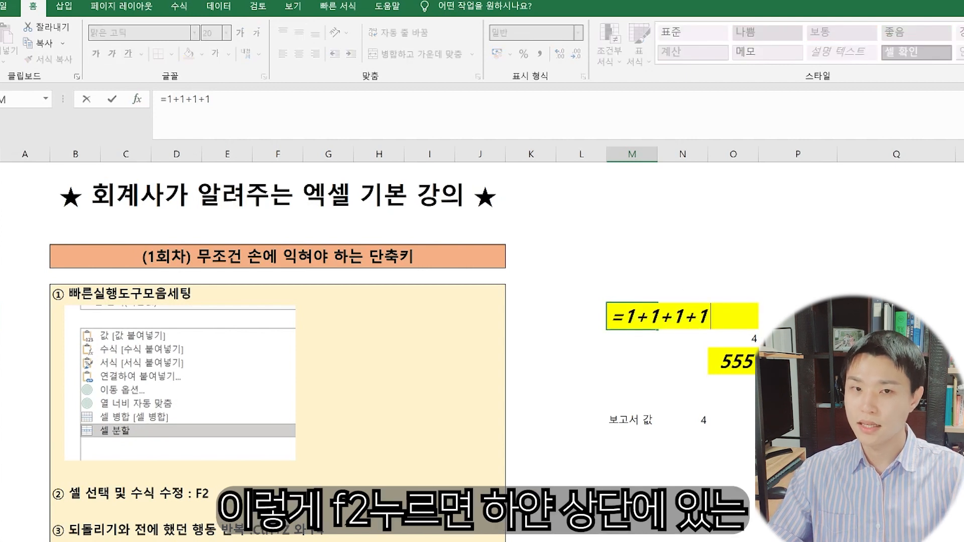
{"action": "key", "text": "Tab"}
{"action": "key", "text": "Down"}
{"action": "key", "text": "Left"}
{"action": "key", "text": "Up"}
{"action": "key", "text": "F2"}
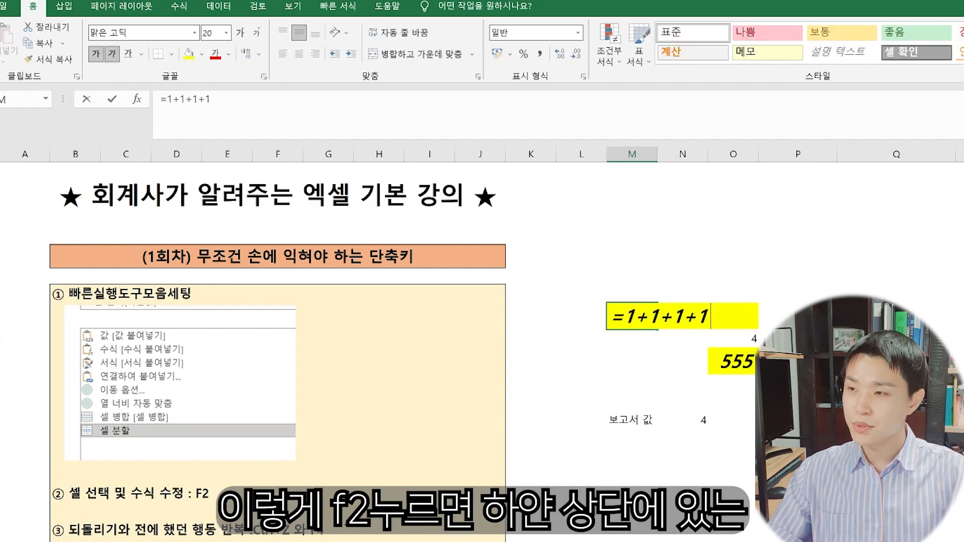
{"action": "key", "text": "Escape"}
{"action": "key", "text": "F2"}
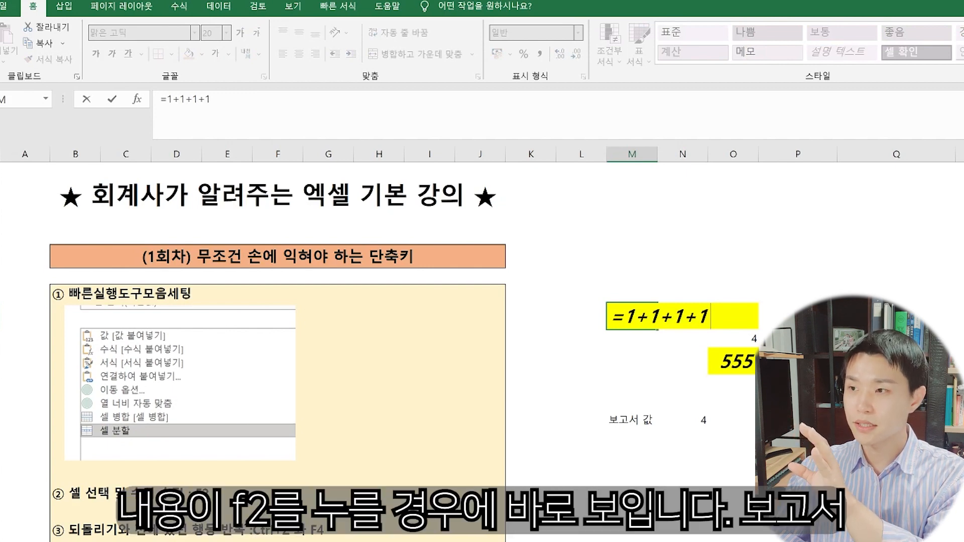
{"action": "key", "text": "Escape"}
- Show the formula of the 보고서 값 cell N13 in edit mode to trace its source cell
{"action": "key", "text": "Down"}
{"action": "key", "text": "Down"}
{"action": "key", "text": "Down"}
{"action": "key", "text": "Right"}
{"action": "key", "text": "Down"}
{"action": "key", "text": "Down"}
{"action": "key", "text": "F2"}
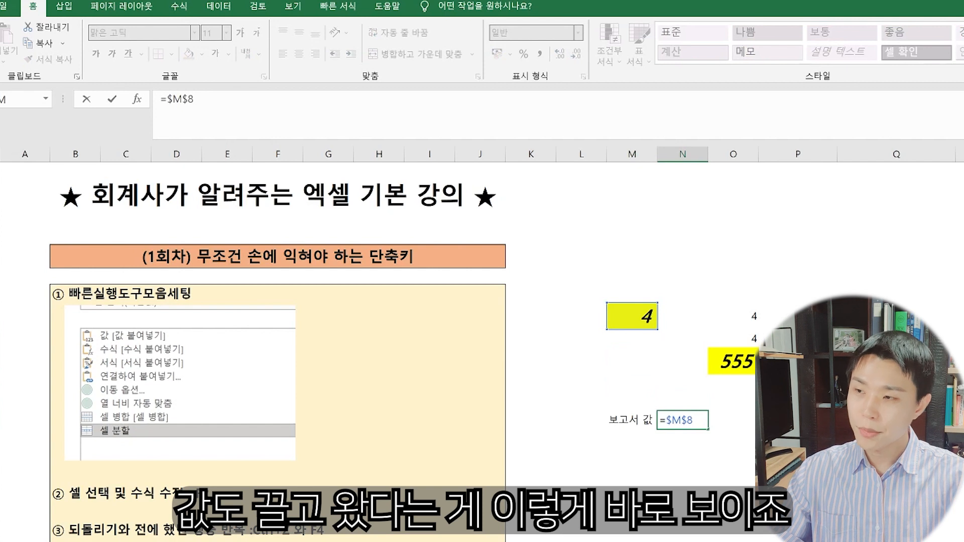
{"action": "key", "text": "Escape"}
{"action": "key", "text": "F2"}
{"action": "key", "text": "Escape"}
{"action": "key", "text": "F2"}
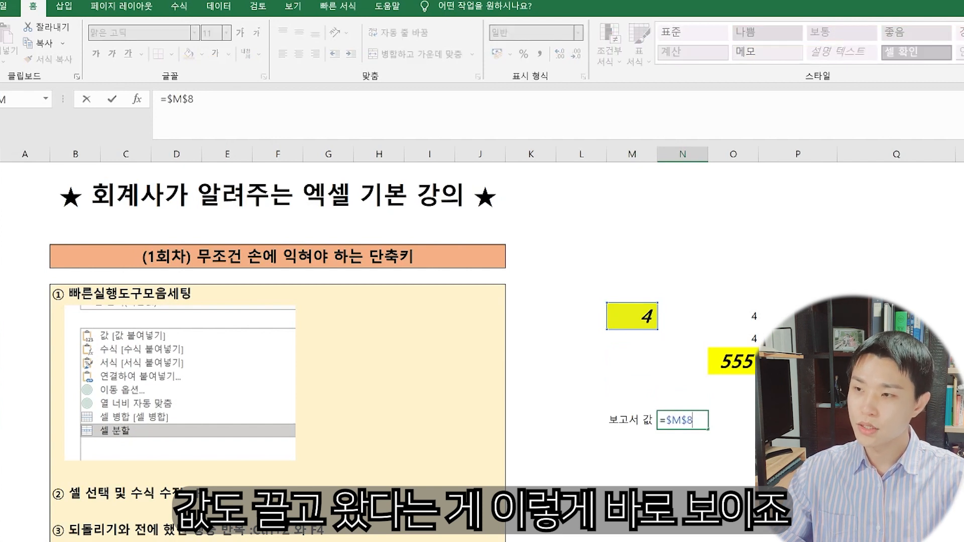
- Check the formula of the 보고서 값 cell N13 and the contents of the column O cells above, including O10, in cell edit mode
{"action": "key", "text": "Escape"}
{"action": "key", "text": "F2"}
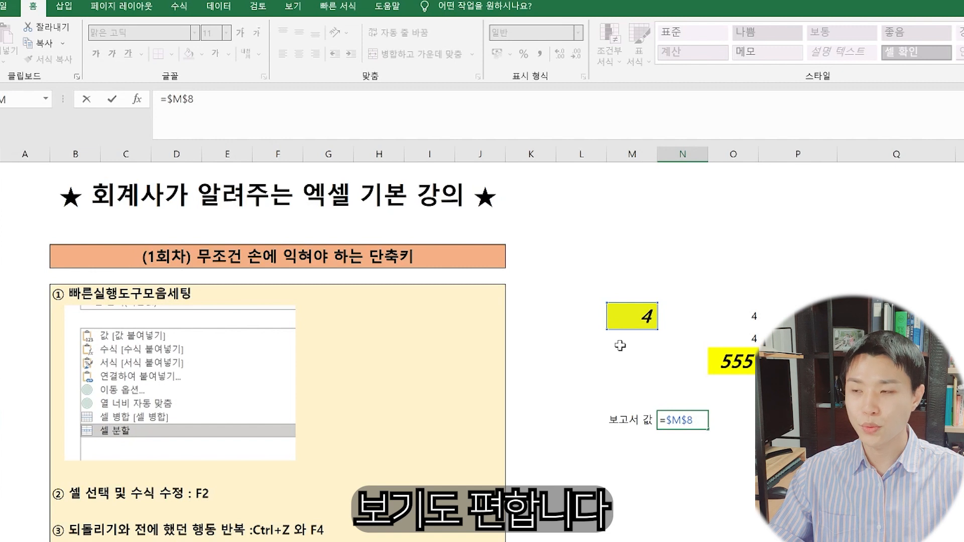
{"action": "key", "text": "ctrl+Return"}
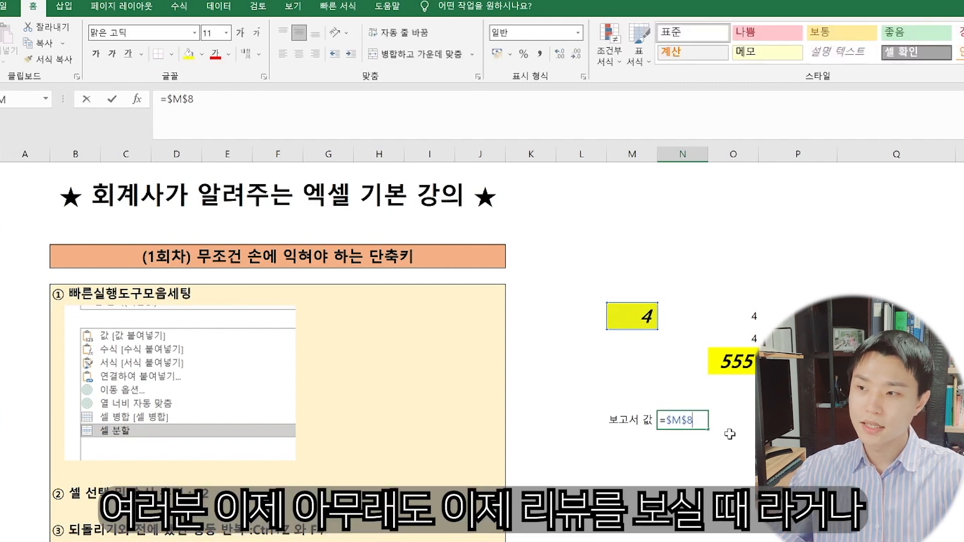
{"action": "key", "text": "Up"}
{"action": "key", "text": "Right"}
{"action": "key", "text": "Up"}
{"action": "key", "text": "Up"}
{"action": "type", "text": "=1+1+1+1"}
{"action": "key", "text": "ctrl+Return"}
{"action": "key", "text": "Down"}
{"action": "key", "text": "Down"}
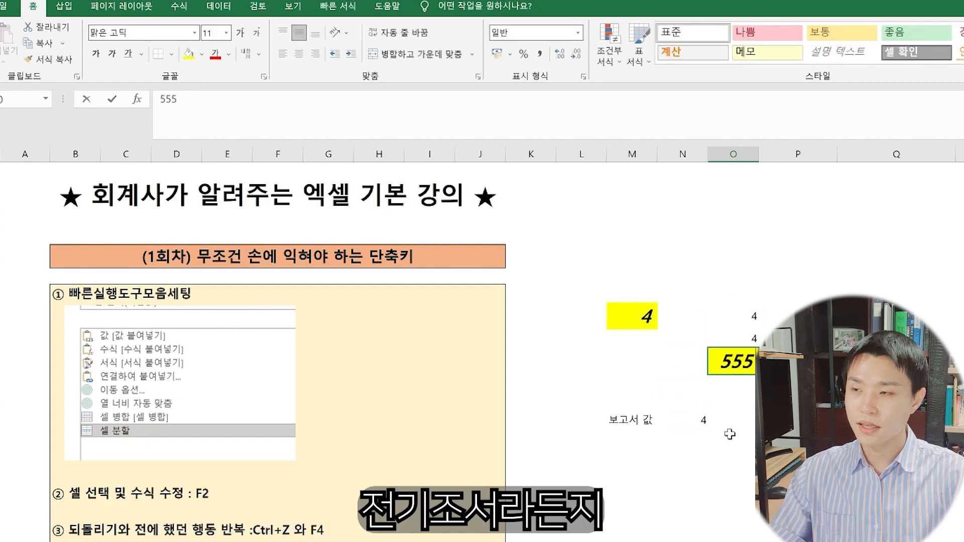
- Review the yellow cell M8 and the cells beneath it, ending with the 보고서 값 formula in N13 shown in edit mode
{"action": "key", "text": "Left"}
{"action": "key", "text": "Left"}
{"action": "key", "text": "Up"}
{"action": "key", "text": "Up"}
{"action": "key", "text": "Down"}
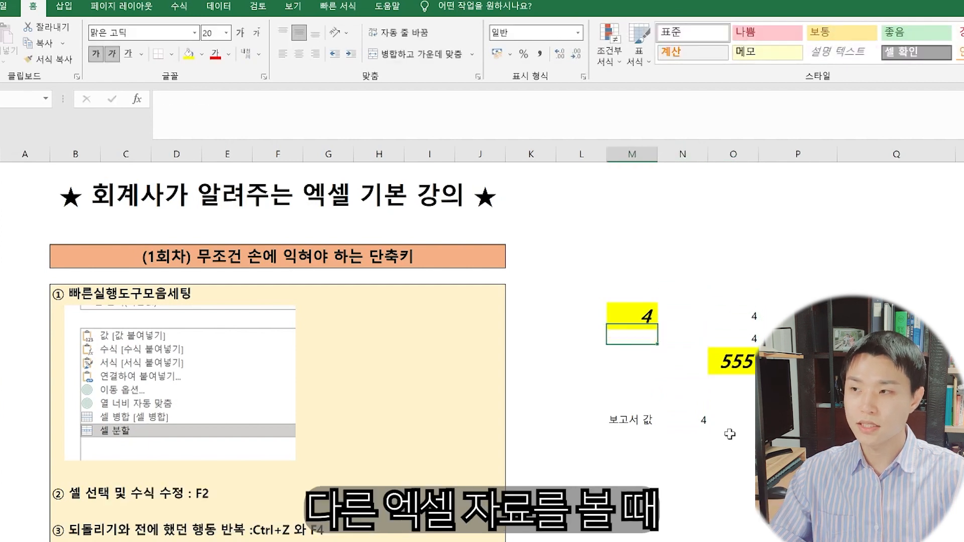
{"action": "key", "text": "Down"}
{"action": "key", "text": "Down"}
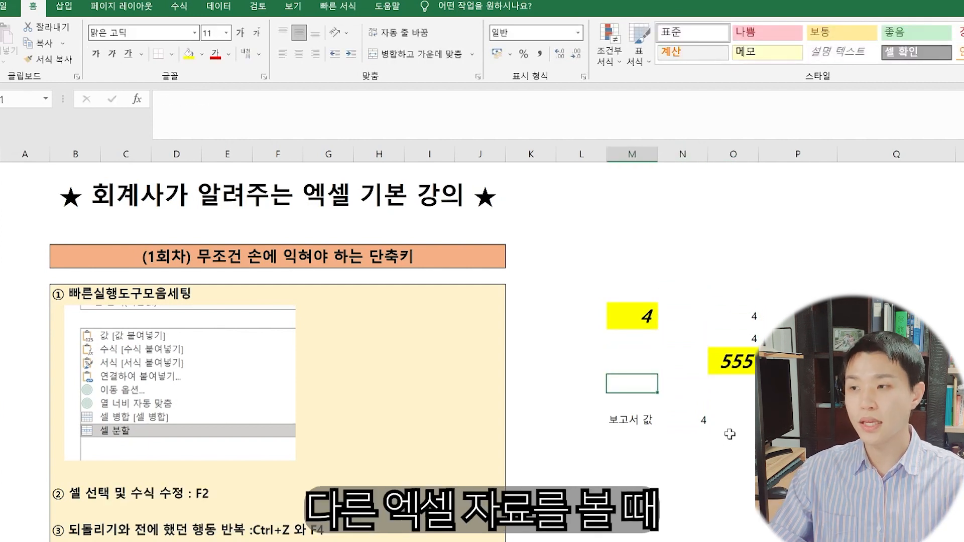
{"action": "key", "text": "F2"}
{"action": "key", "text": "Down"}
{"action": "key", "text": "Down"}
{"action": "key", "text": "Right"}
{"action": "key", "text": "F2"}
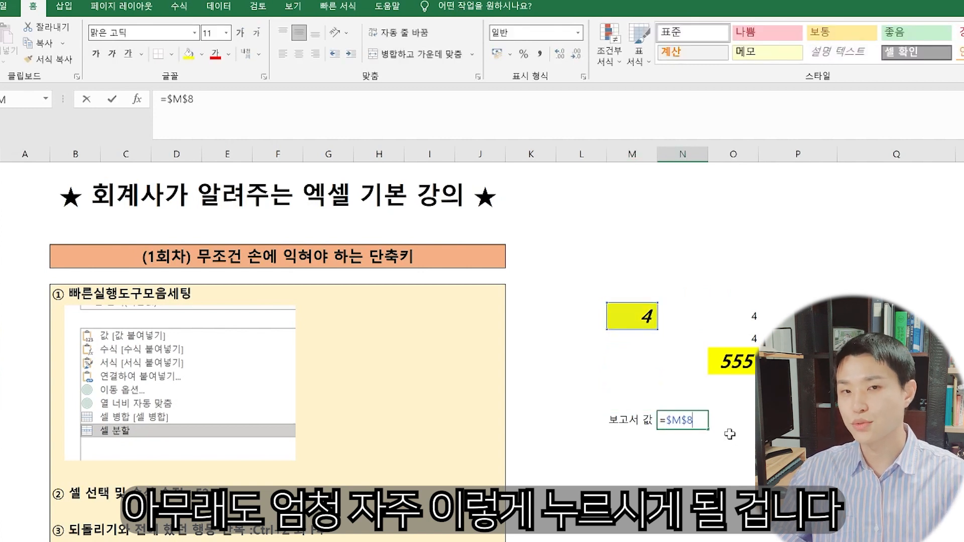
- Switch cell N13 in and out of edit mode repeatedly to show its formula, leaving the cell unedited
{"action": "key", "text": "Escape"}
{"action": "key", "text": "F2"}
{"action": "key", "text": "Escape"}
{"action": "key", "text": "F2"}
{"action": "key", "text": "Escape"}
{"action": "key", "text": "F2"}
{"action": "key", "text": "Escape"}
{"action": "key", "text": "F2"}
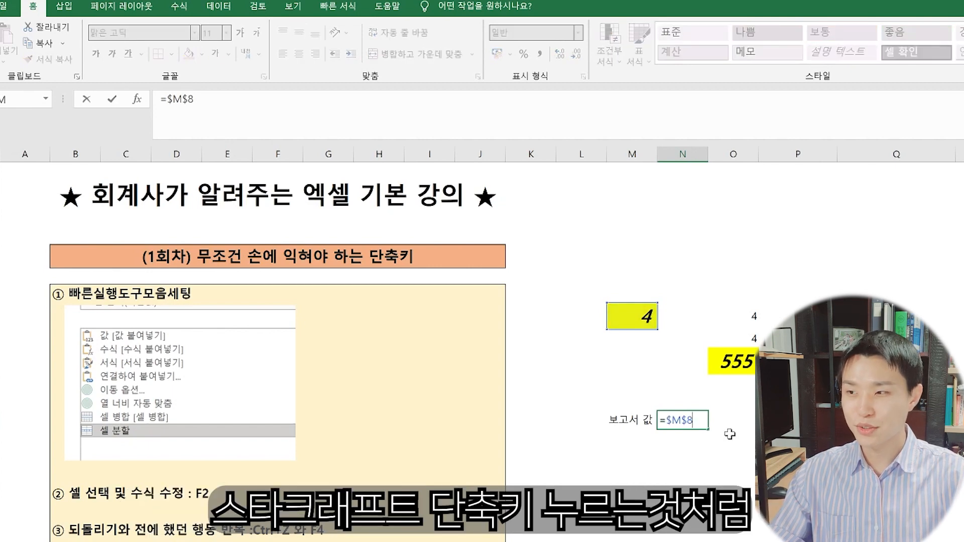
{"action": "key", "text": "Escape"}
{"action": "key", "text": "Escape"}
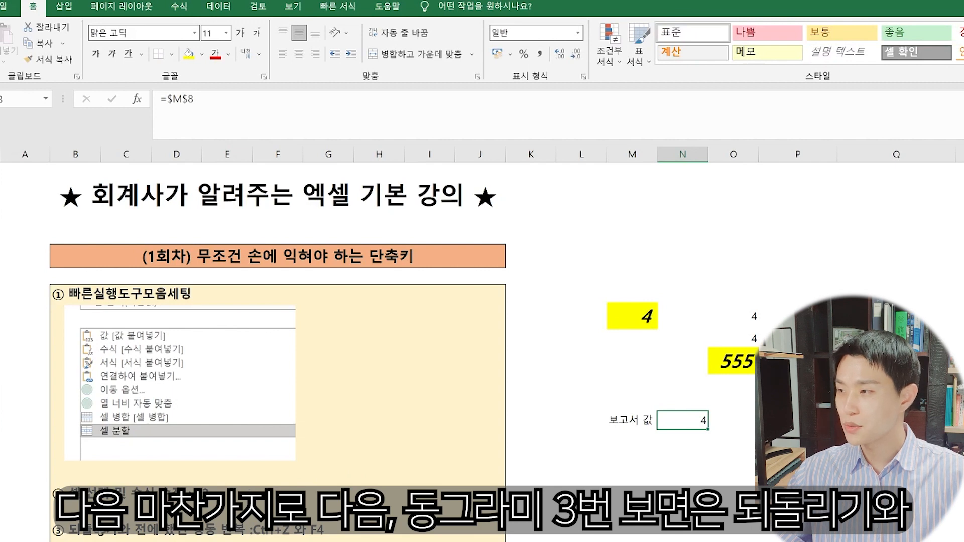
{"action": "left_click", "coordinate": [598, 541]}
{"action": "scroll", "coordinate": [161, 528], "scroll_direction": "down", "scroll_amount": 1}
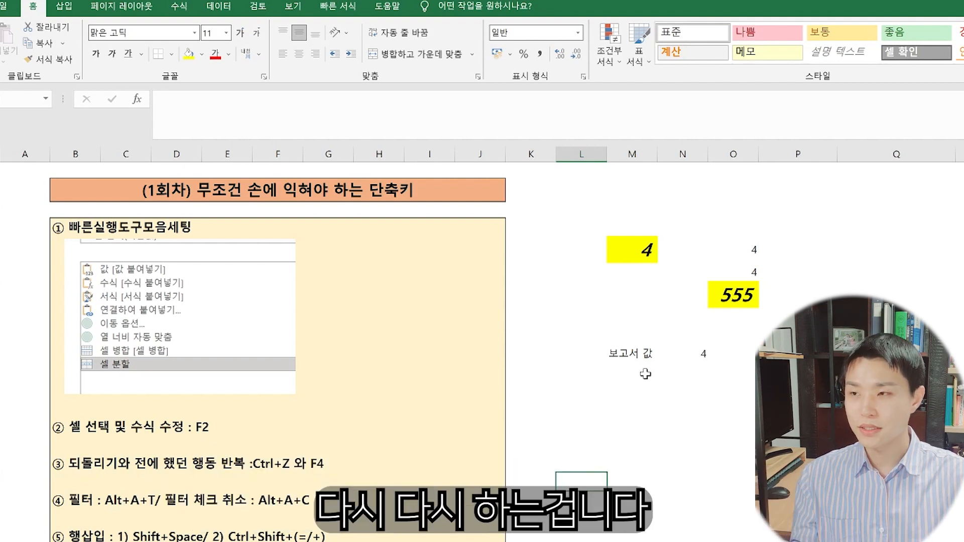
{"action": "left_click", "coordinate": [675, 405]}
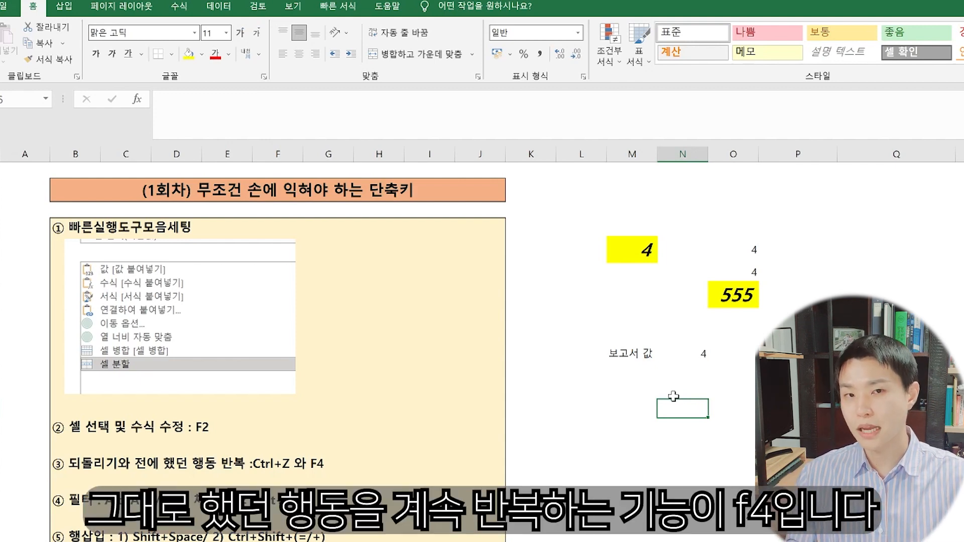
{"action": "scroll", "coordinate": [673, 396], "scroll_direction": "up", "scroll_amount": 1}
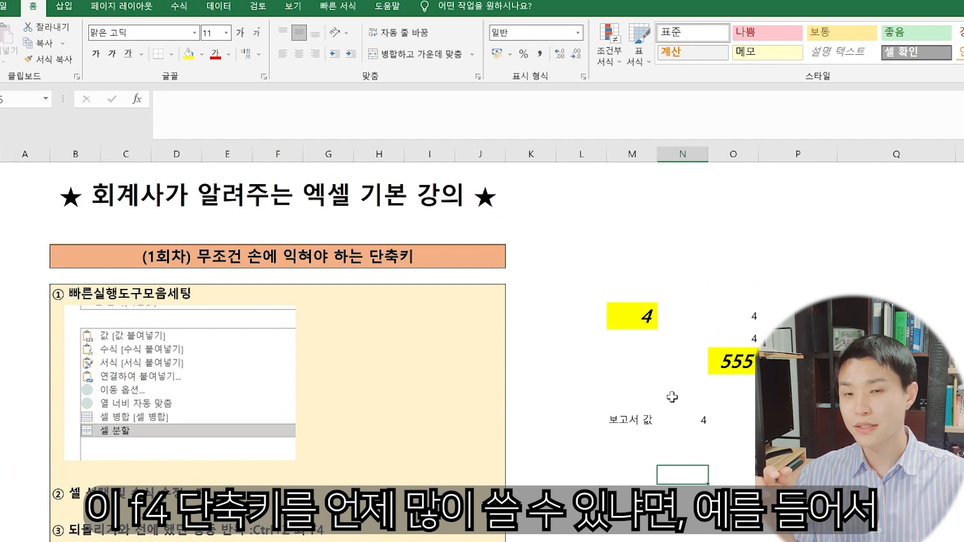
- Fill the empty cell M16 with yellow and undo the fill
{"action": "left_click", "coordinate": [630, 473]}
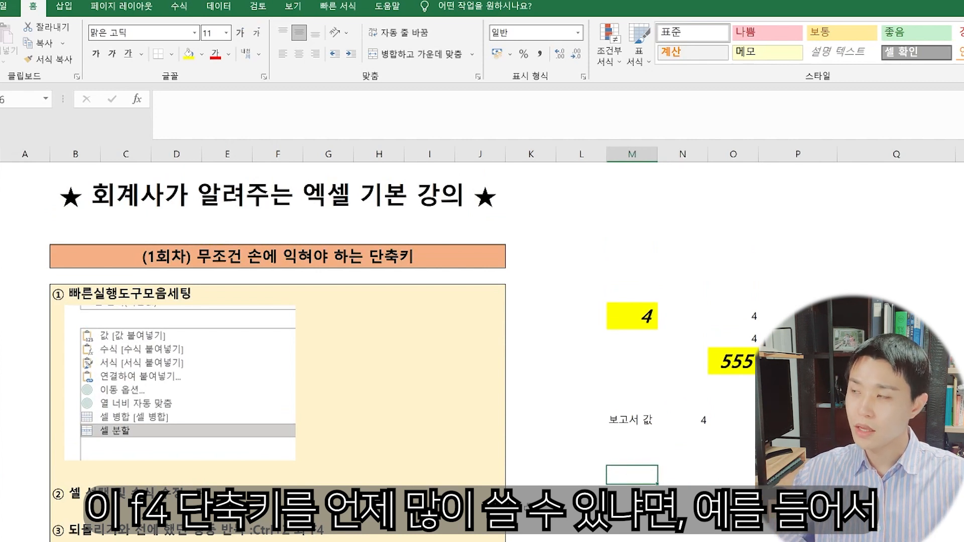
{"action": "left_click", "coordinate": [189, 54]}
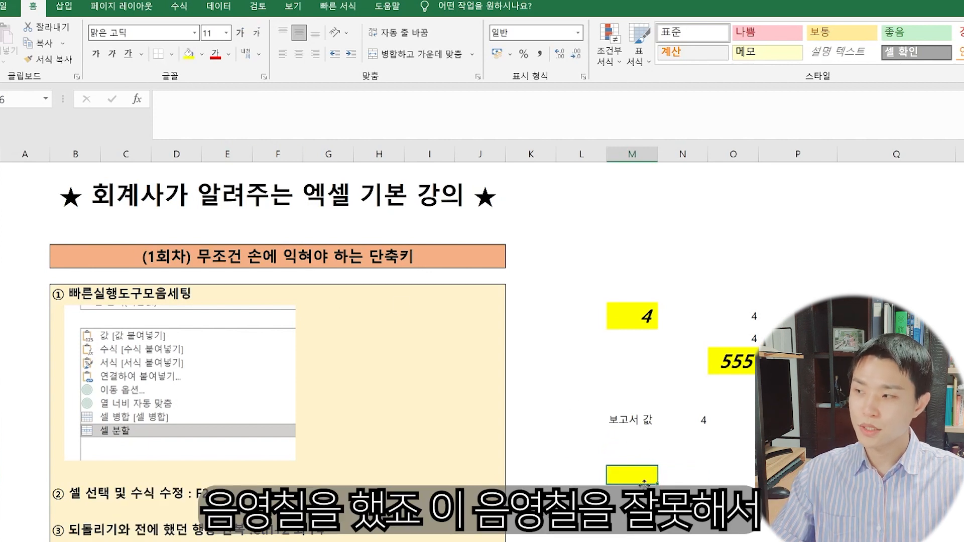
{"action": "key", "text": "ctrl+z"}
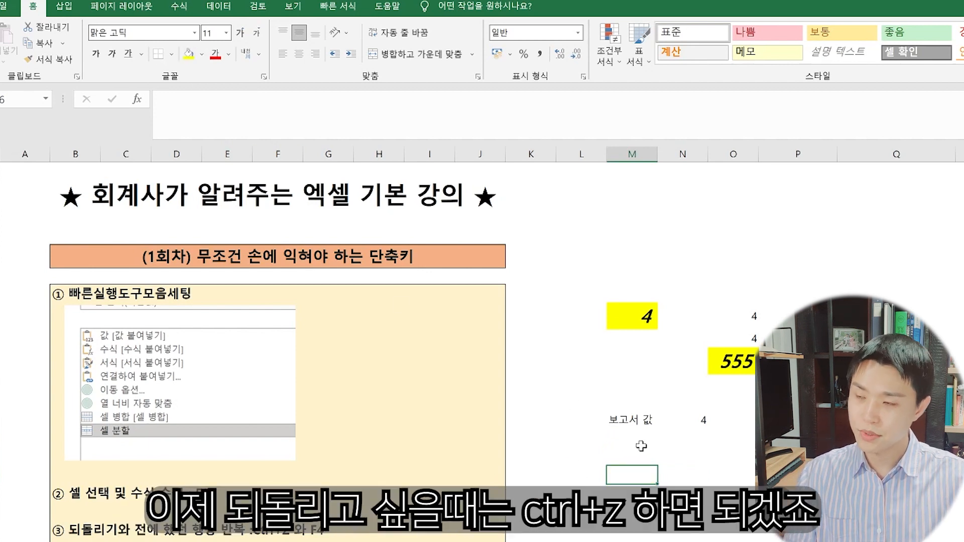
- Reapply the yellow fill to the empty cell M16
{"action": "left_click", "coordinate": [201, 54]}
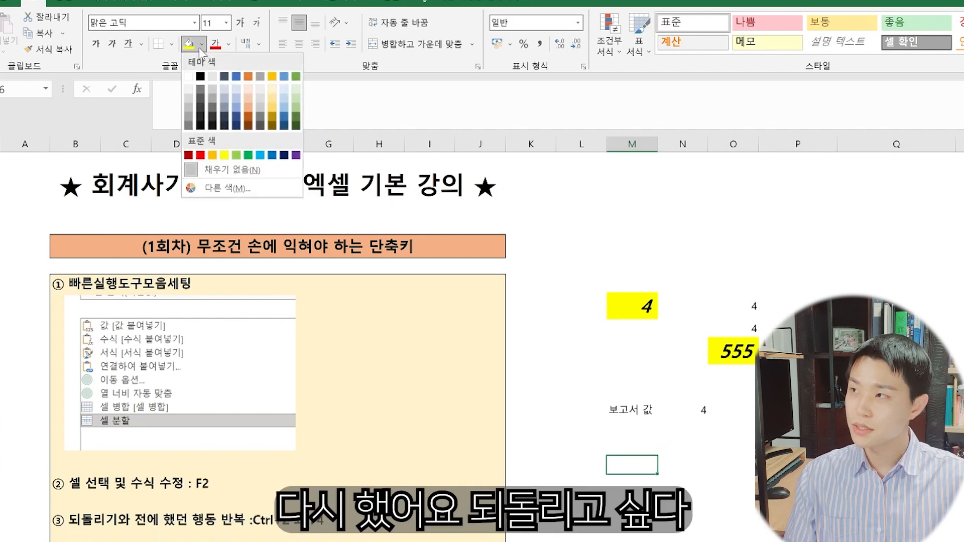
{"action": "key", "text": "Escape"}
{"action": "key", "text": "F4"}
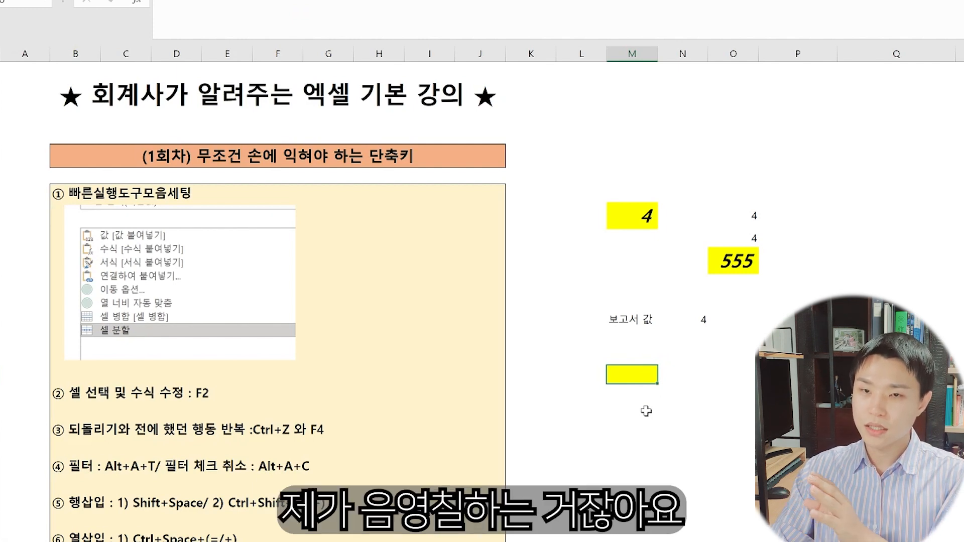
- Repeat the last yellow fill on the empty cells O15, O18, O20 and M20
{"action": "left_click", "coordinate": [596, 411]}
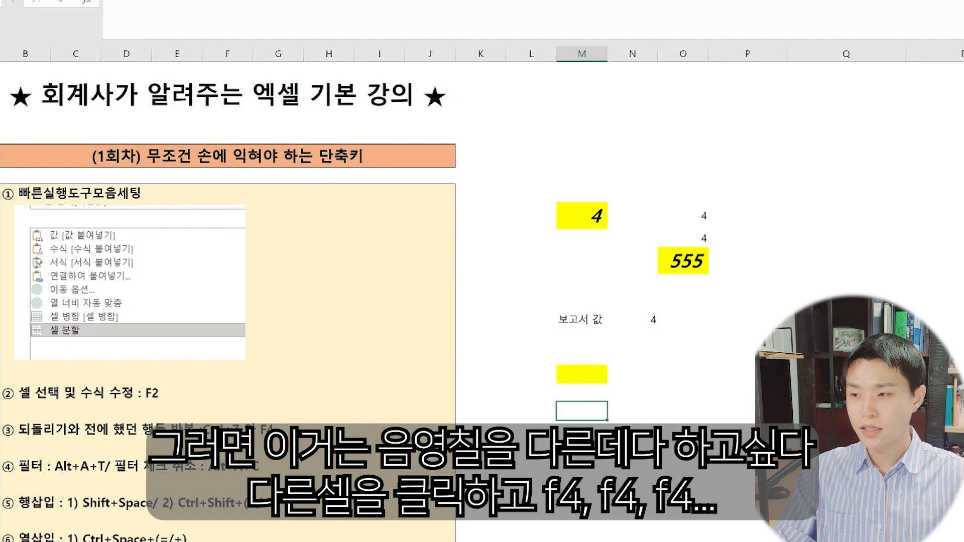
{"action": "left_click", "coordinate": [684, 360]}
{"action": "key", "text": "F4"}
{"action": "left_click", "coordinate": [700, 409]}
{"action": "key", "text": "F4"}
{"action": "left_click", "coordinate": [694, 464]}
{"action": "left_click", "coordinate": [595, 449]}
{"action": "key", "text": "F4"}
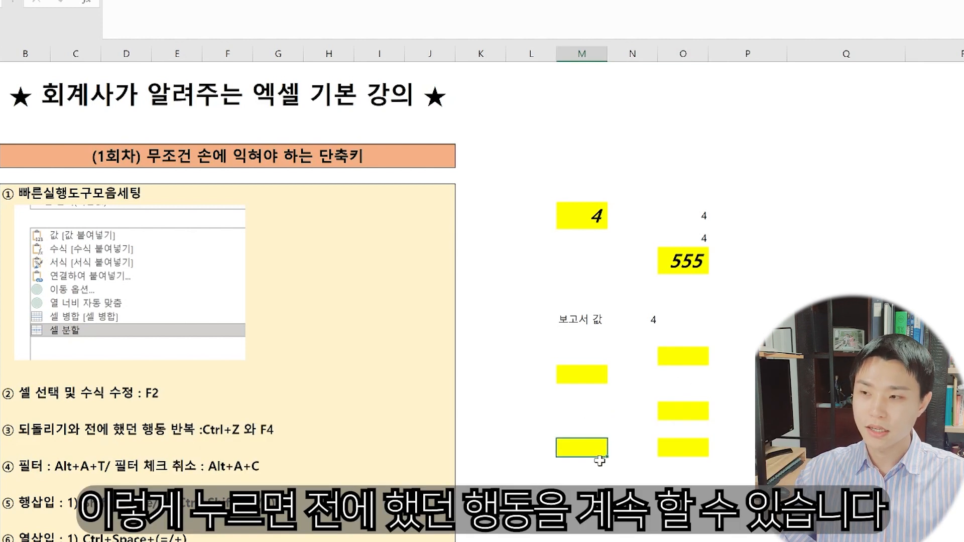